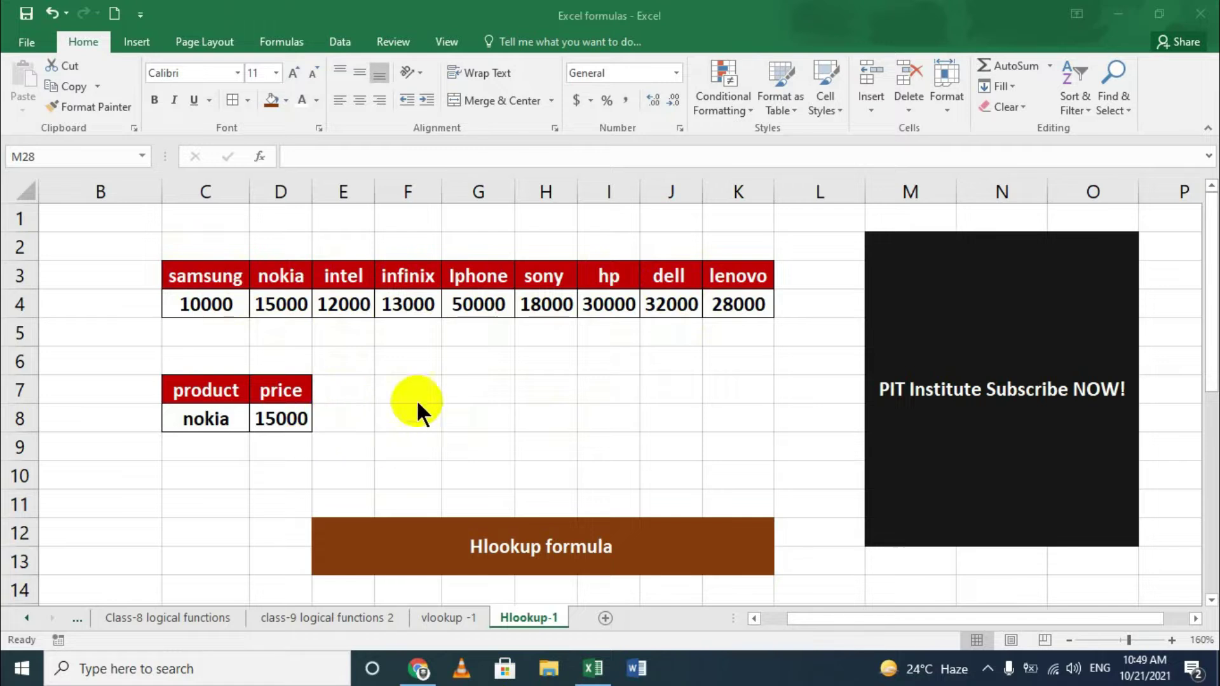
Step: Test the existing price lookup by entering hp and, after it, intel as the product in cell C8
click(199, 419)
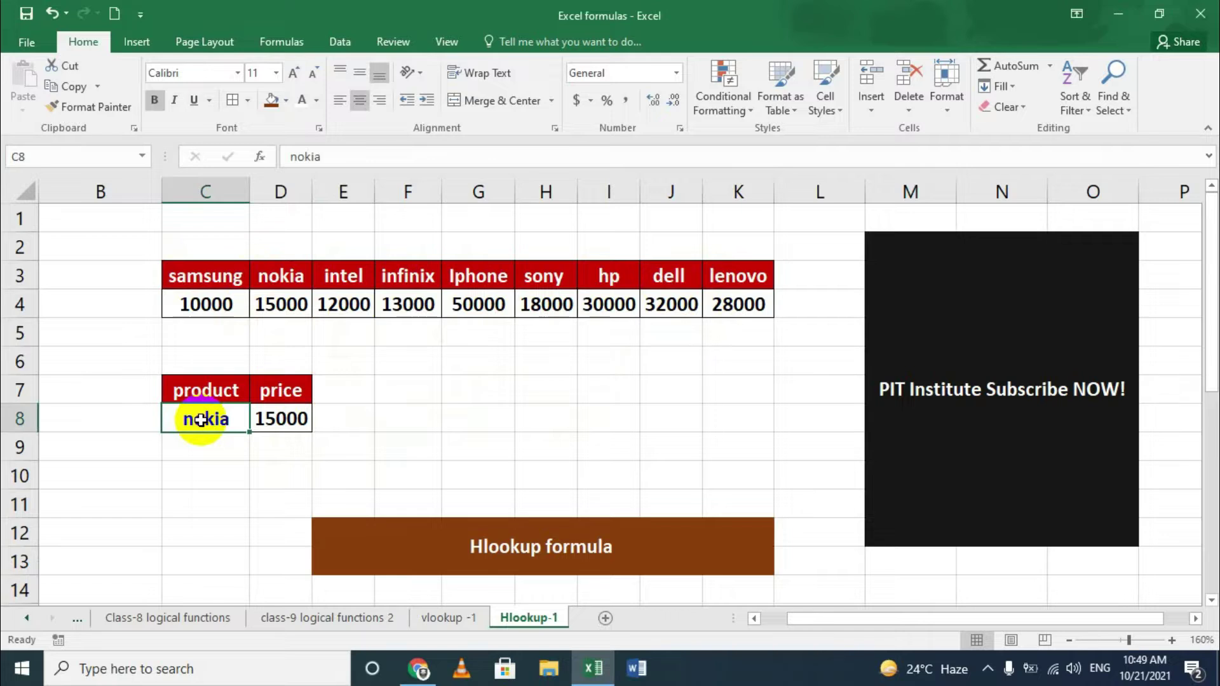
text(hp)
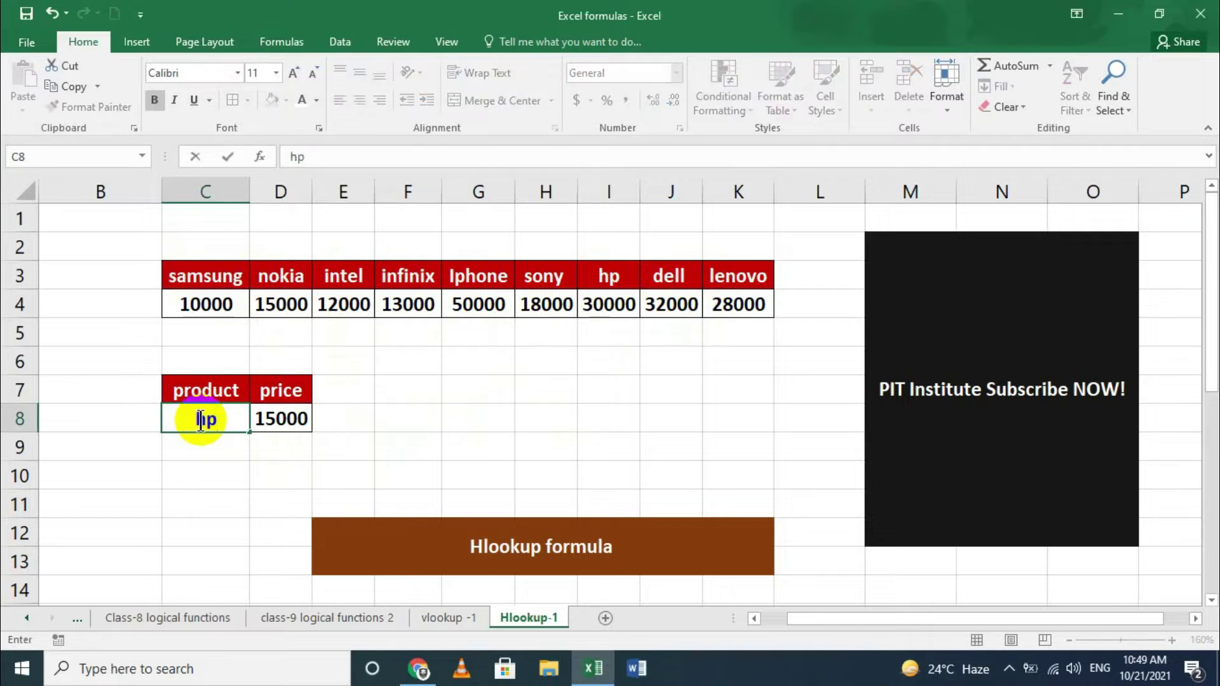
key(Return)
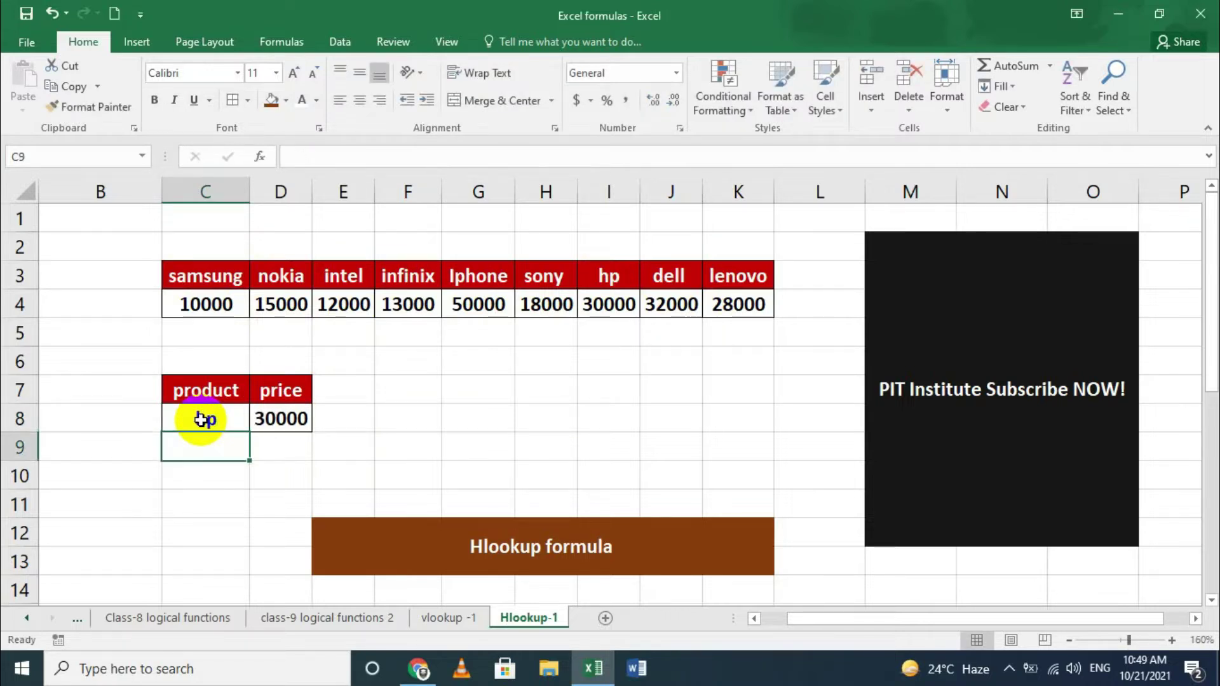
click(225, 424)
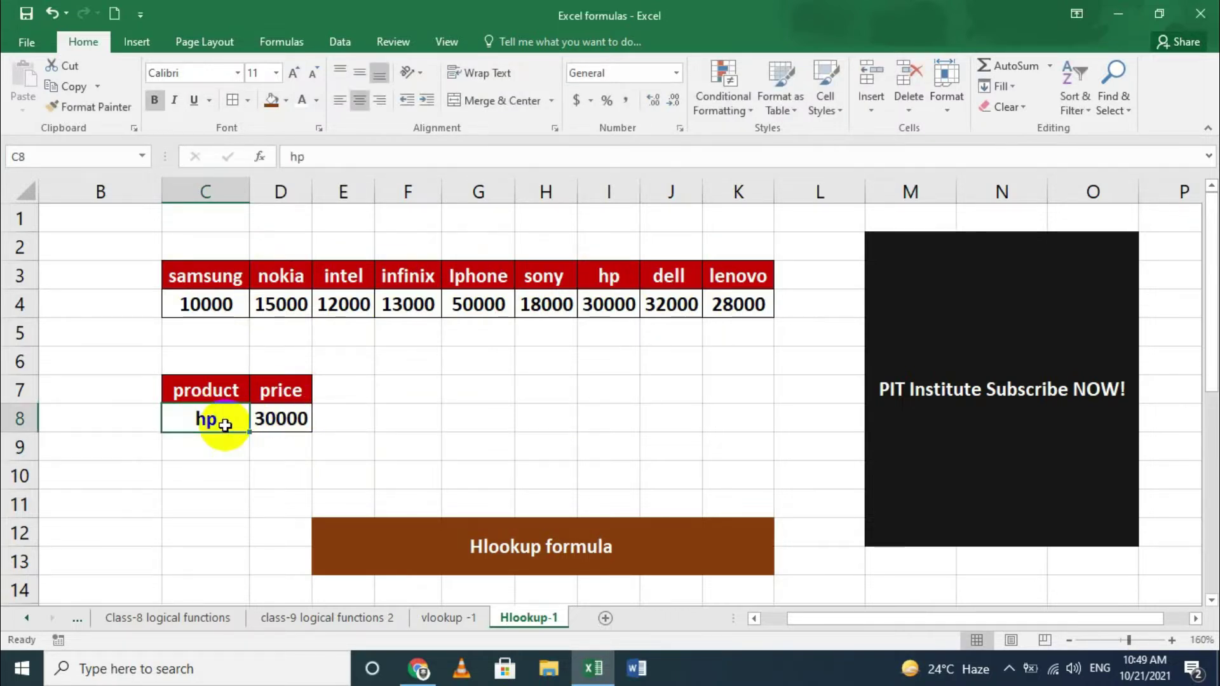
text(i)
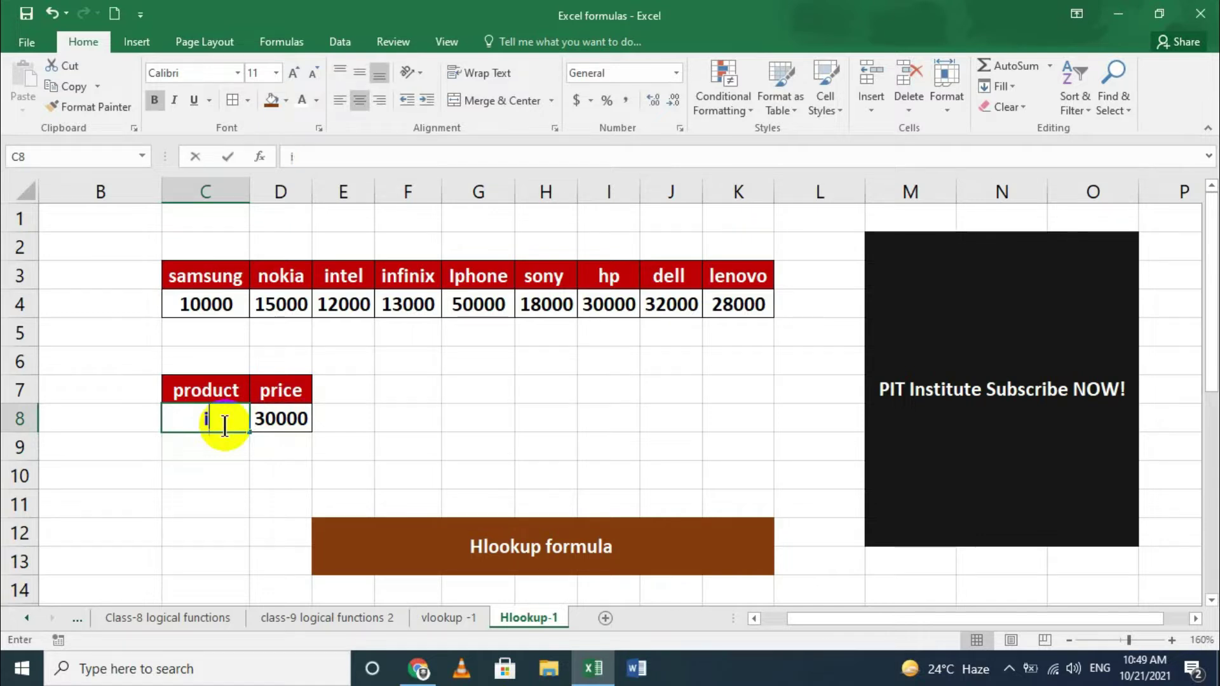
text(ntel)
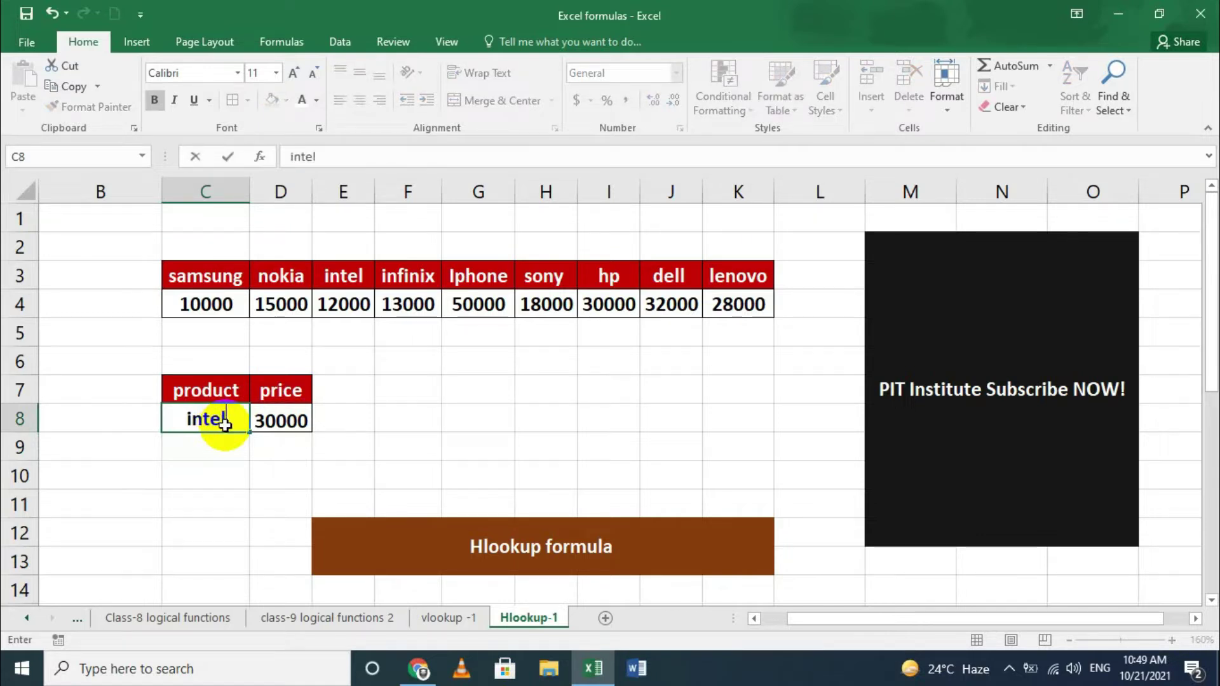
key(Return)
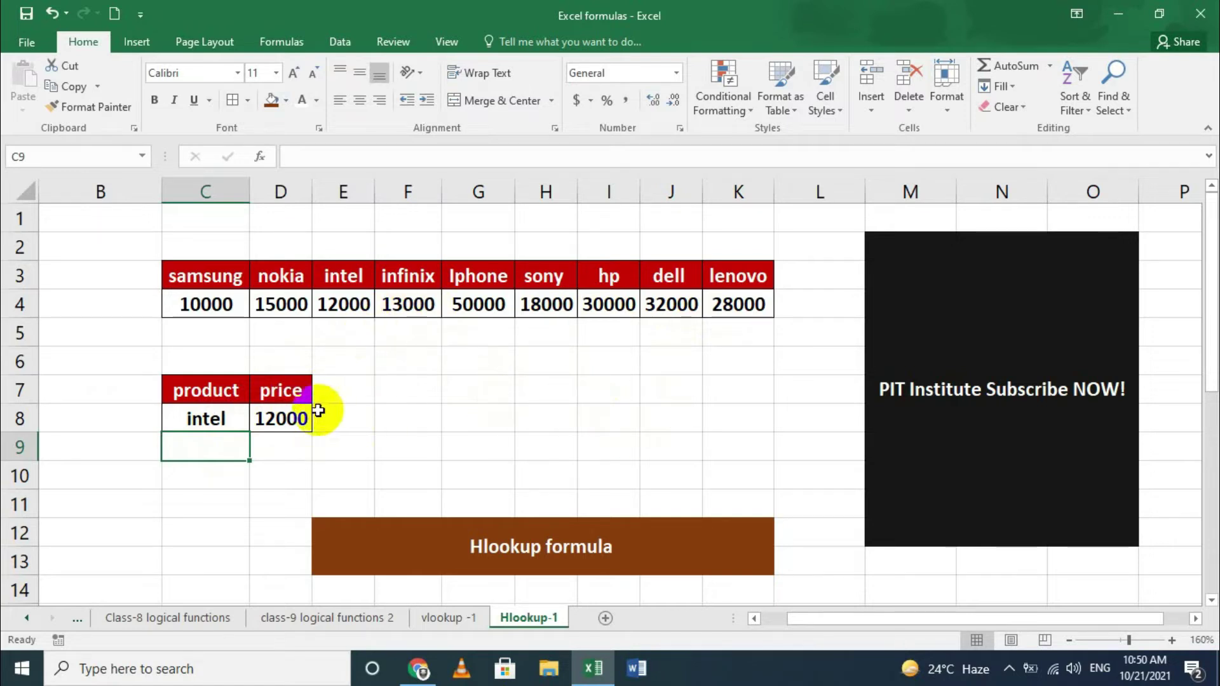
drag(194, 273, 737, 305)
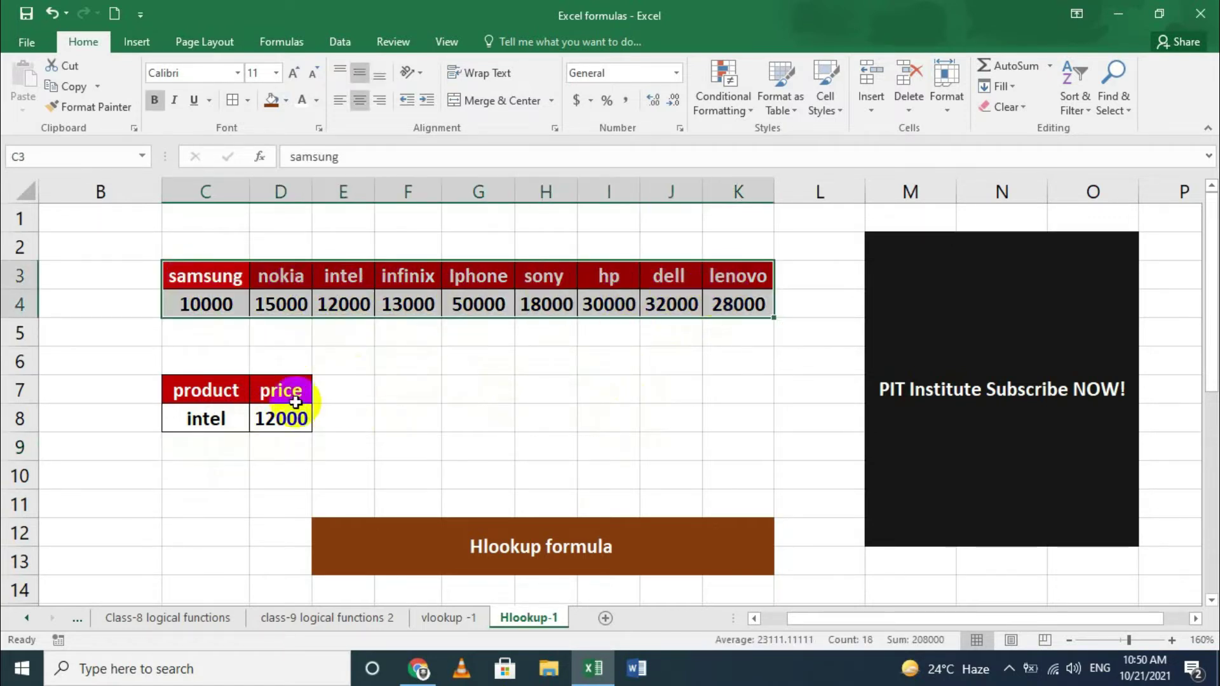
click(202, 398)
drag(202, 398, 272, 388)
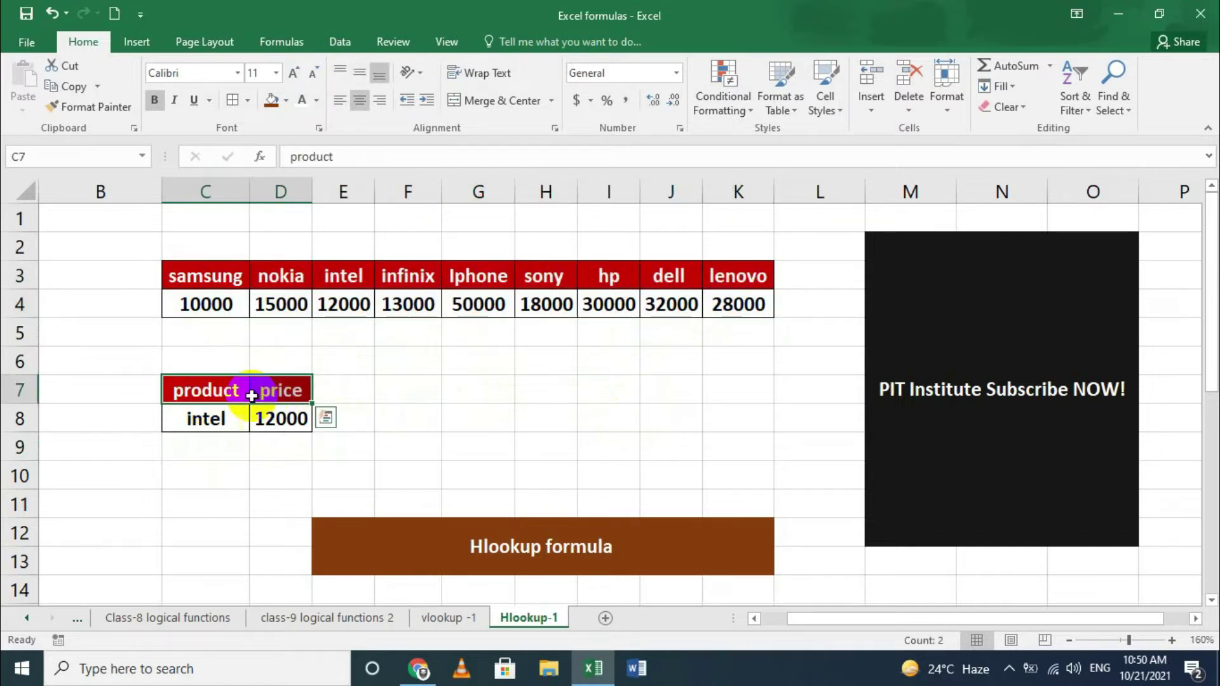
Step: Clear the HLOOKUP formula from price cell D8 and the product name from cell C8
click(246, 421)
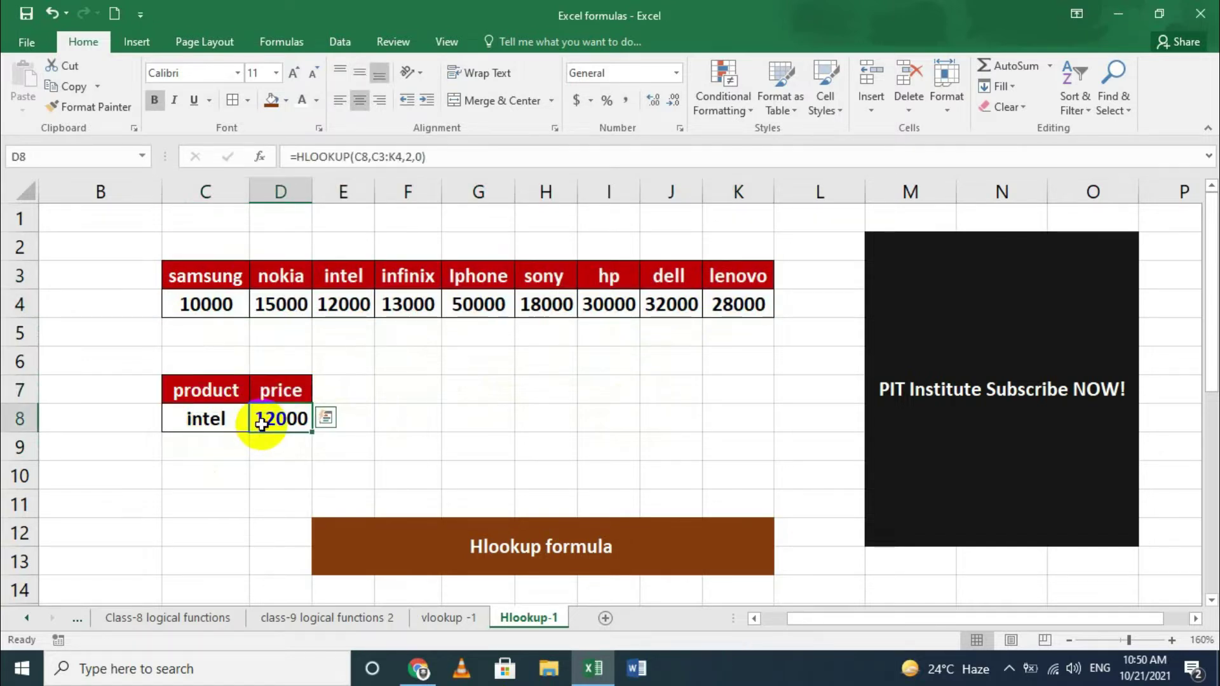
double_click(259, 417)
click(389, 422)
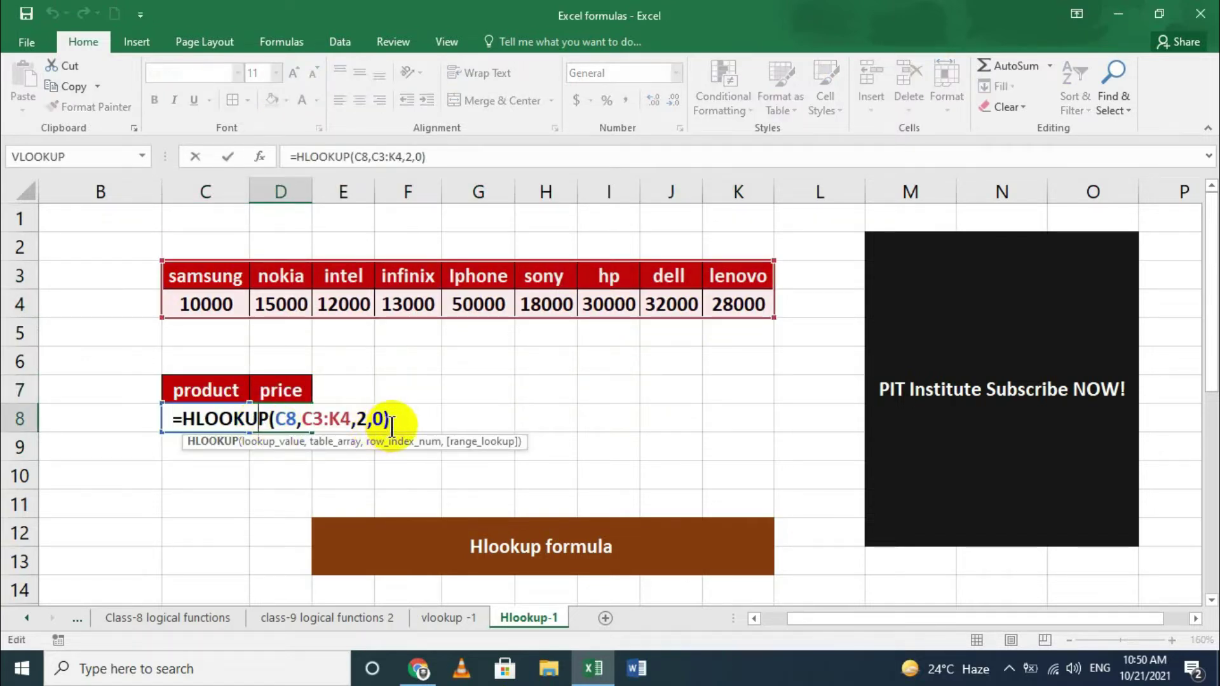
drag(391, 426, 186, 421)
key(BackSpace)
key(BackSpace)
key(Return)
click(230, 425)
key(Delete)
click(304, 445)
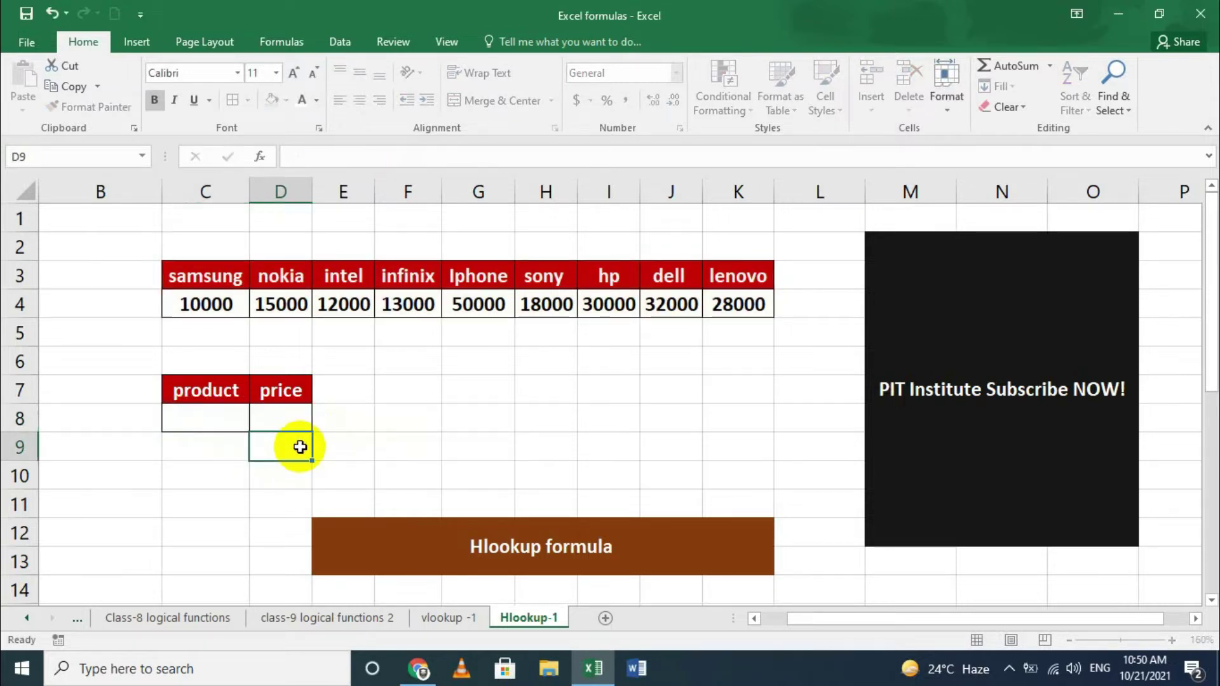
Step: Look at the vertical product table and its Vlookup example further down the sheet for comparison
click(283, 420)
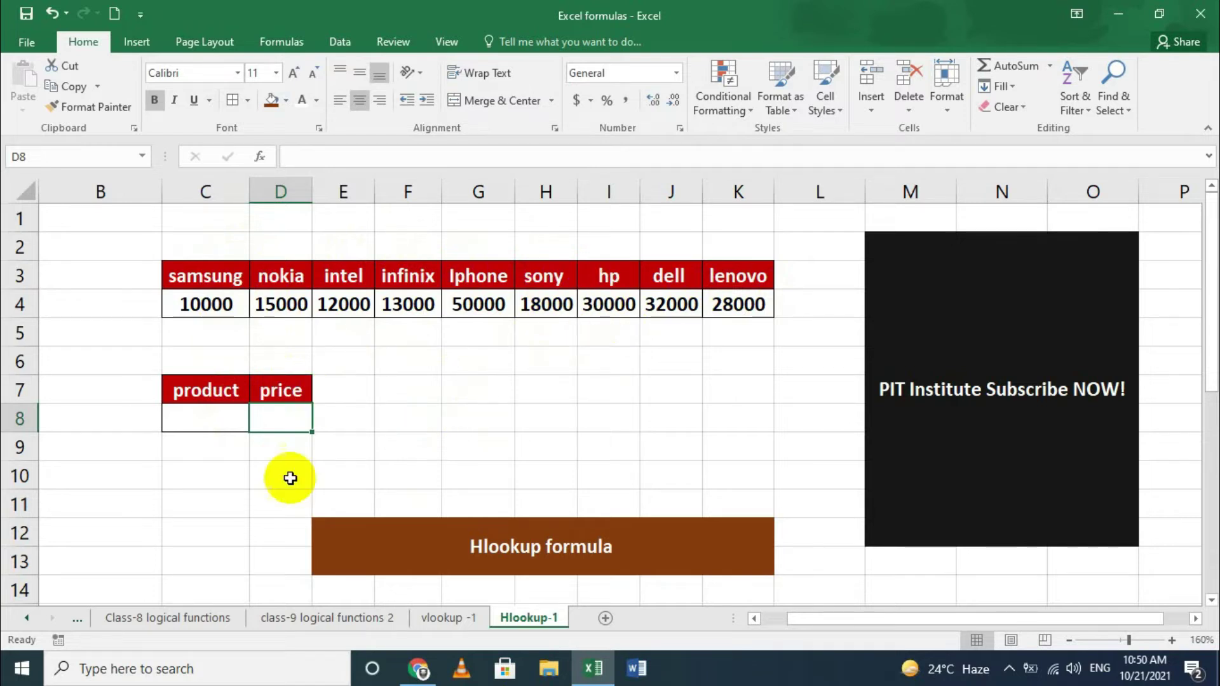
scroll(286, 479, down, 4)
scroll(209, 473, down, 2)
scroll(218, 469, up, 6)
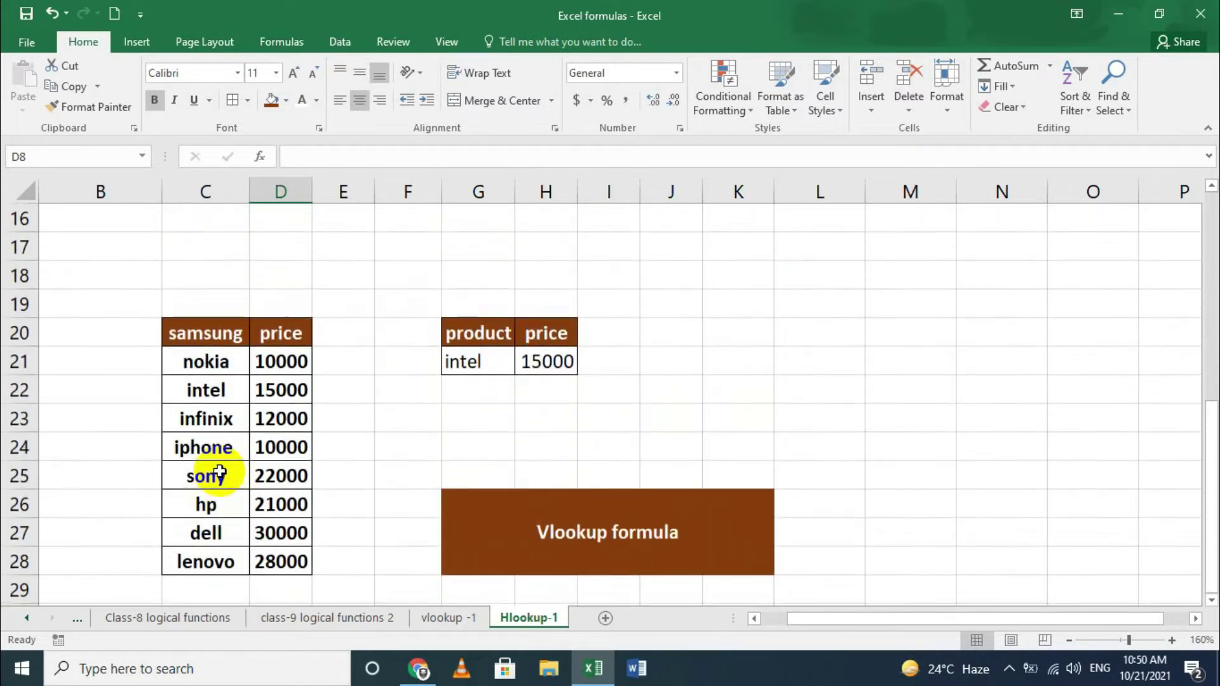
click(277, 418)
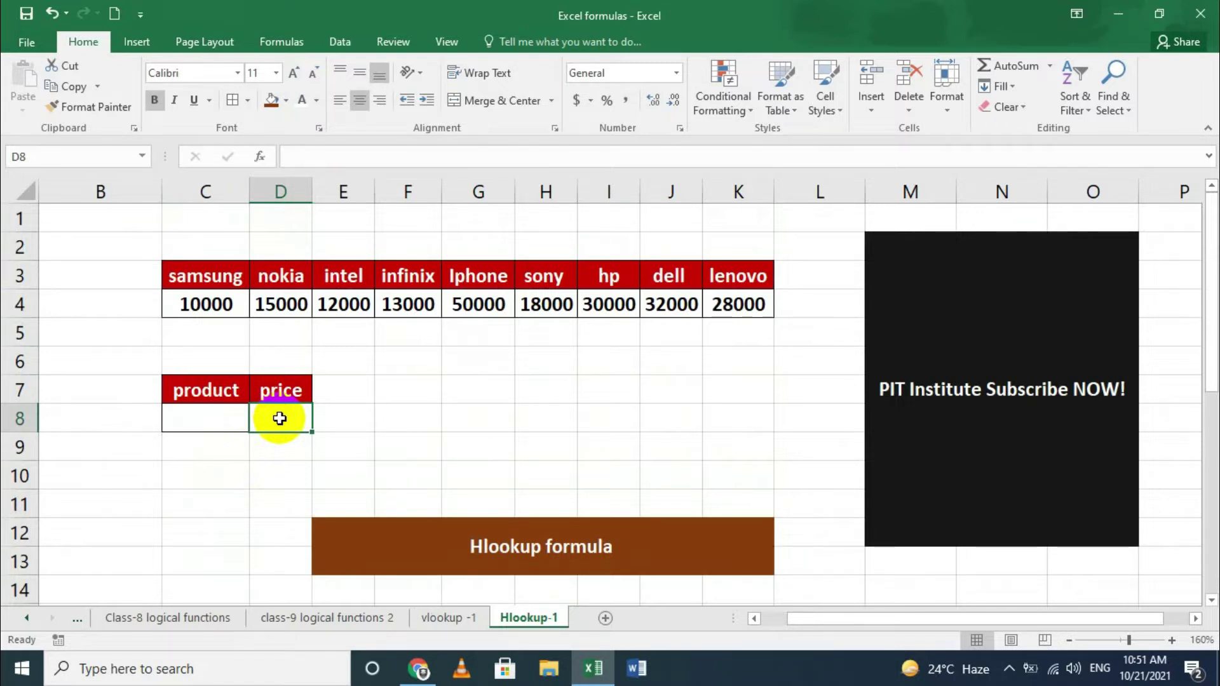
text(=)
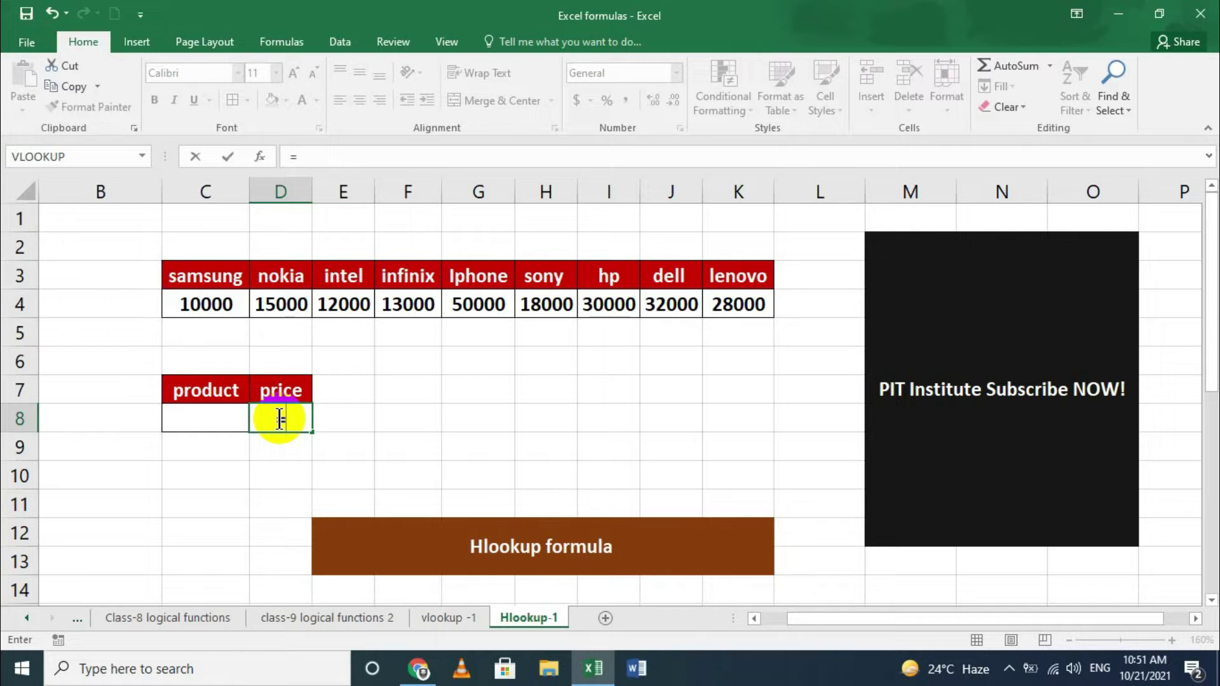
text(hlo)
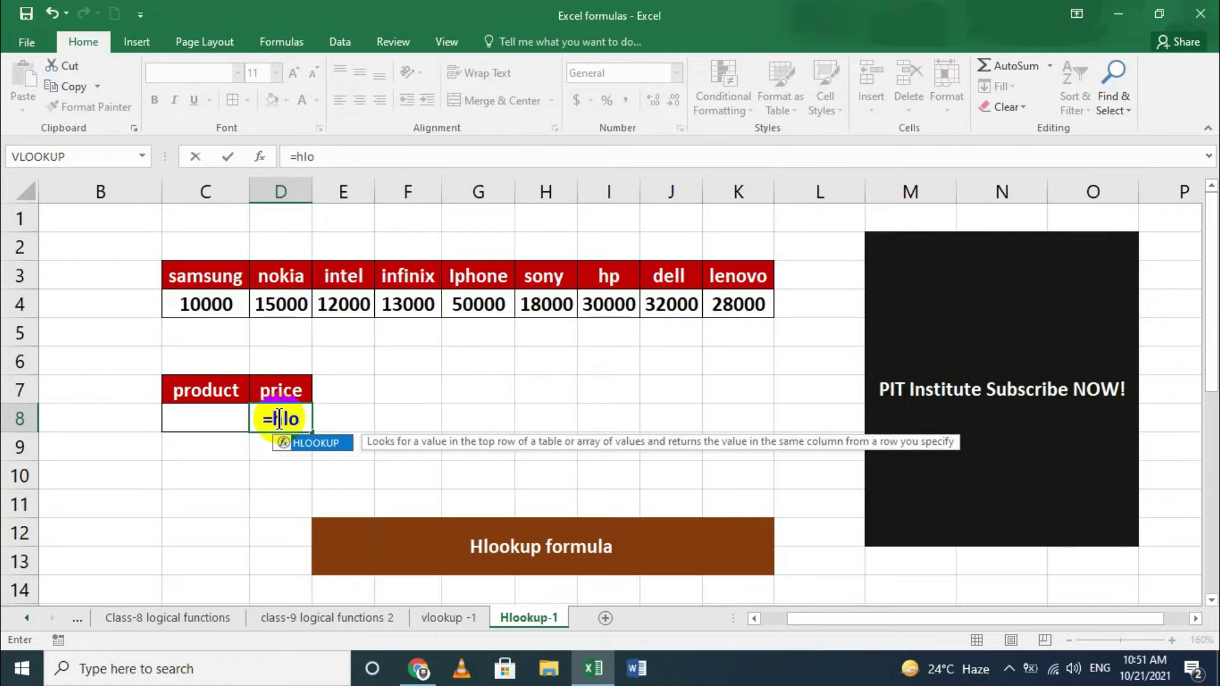
double_click(299, 439)
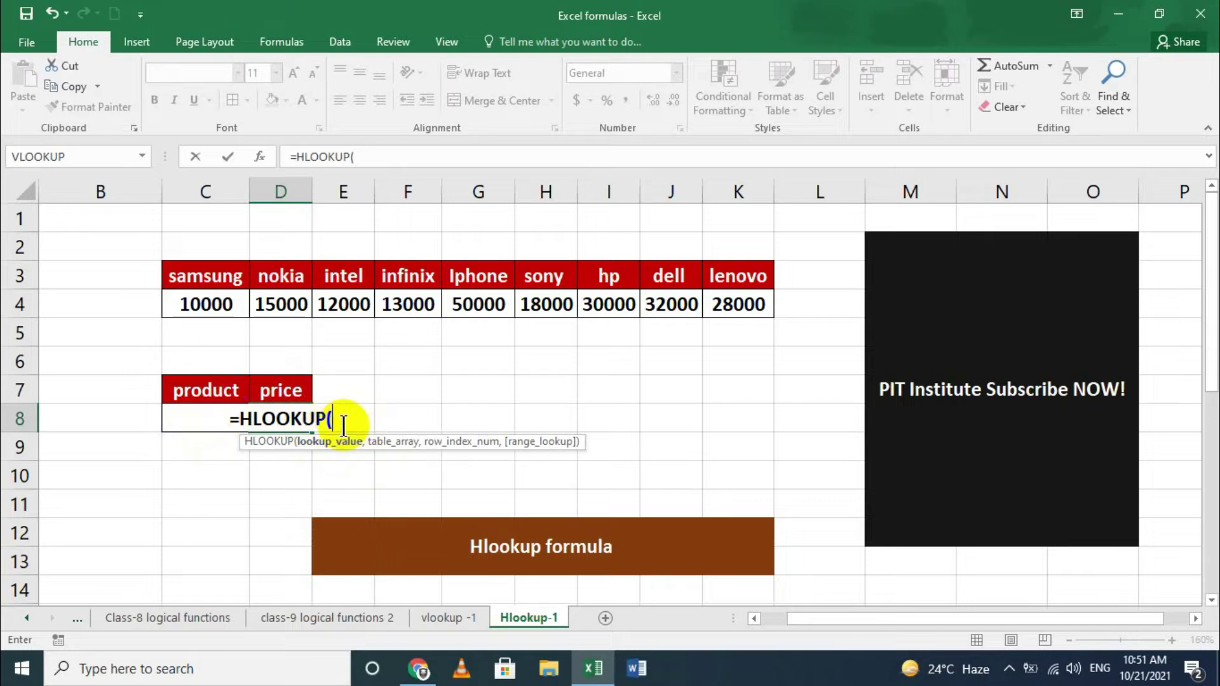
key(BackSpace)
key(BackSpace)
key(BackSpace)
key(BackSpace)
key(BackSpace)
key(BackSpace)
key(BackSpace)
key(BackSpace)
key(BackSpace)
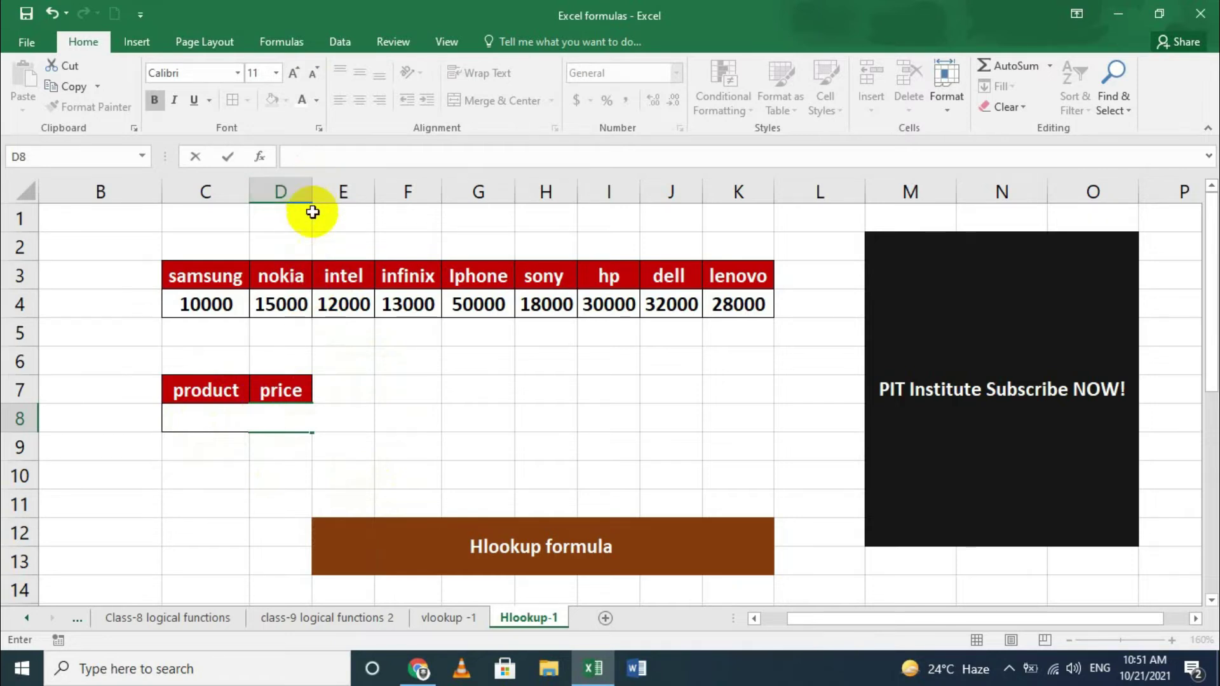
Step: Widen column D so the price cell has room for the formula
click(335, 438)
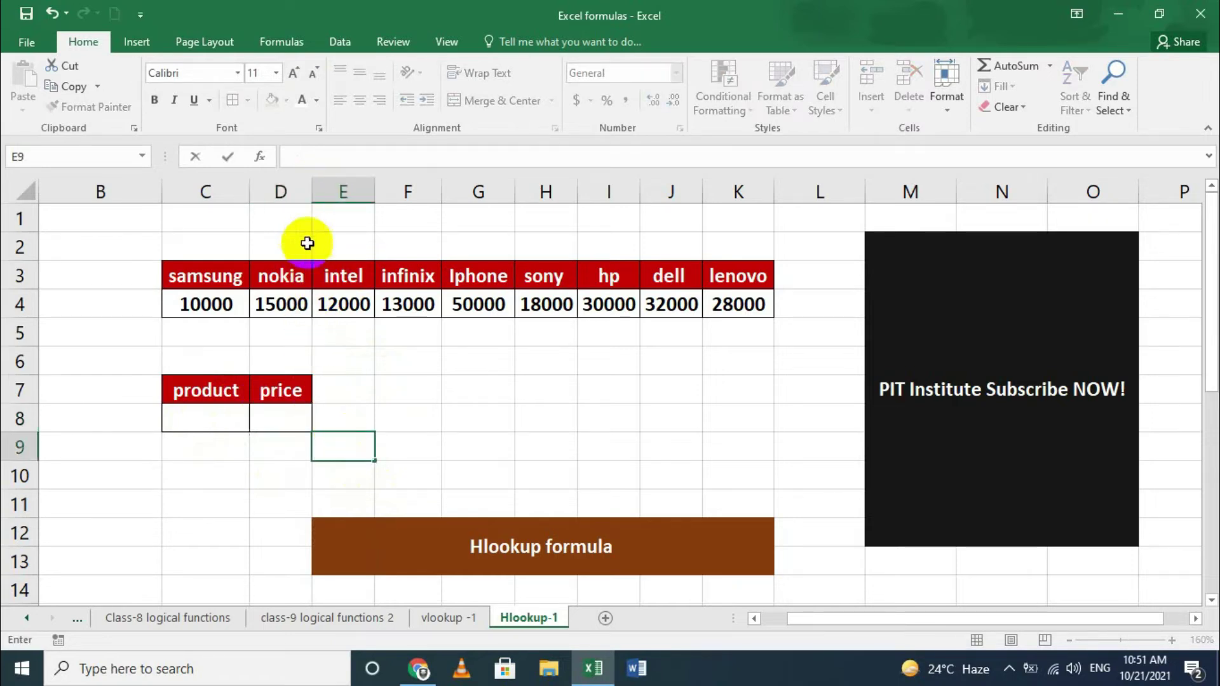
click(313, 211)
drag(312, 191, 358, 192)
Step: Enter the formula =HLOOKUP(C8,C3:K4,2,0) in price cell D8 to find the product's price by exact match
click(302, 419)
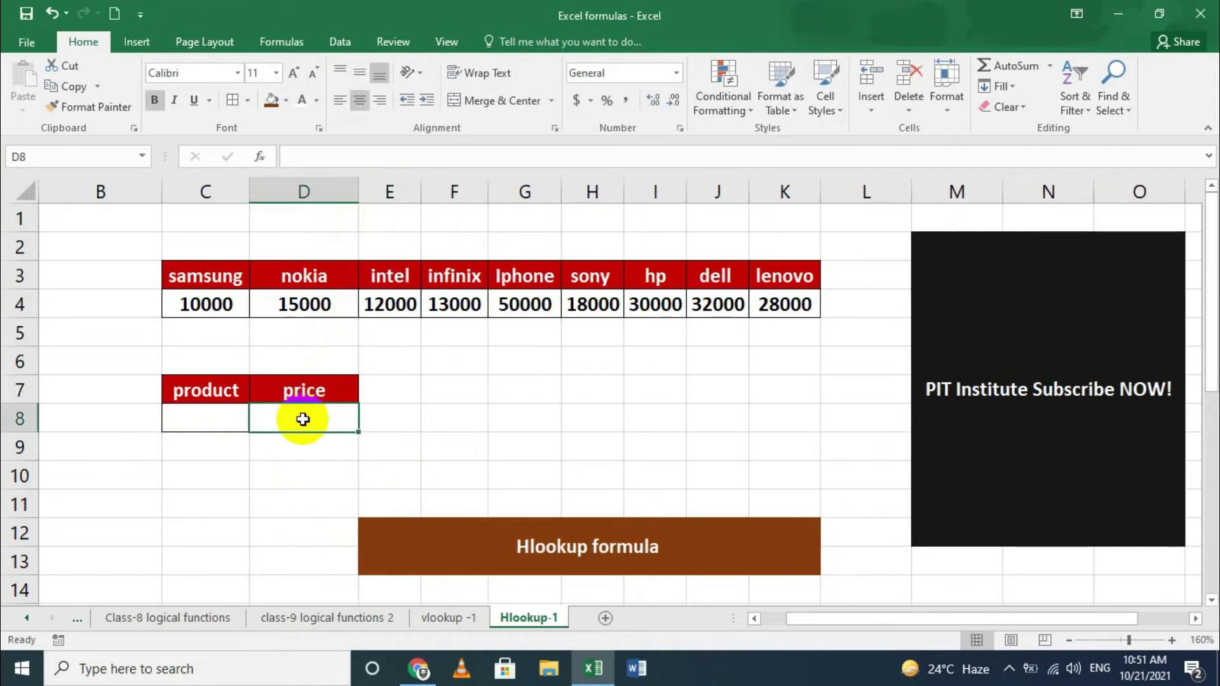
text(=hloo)
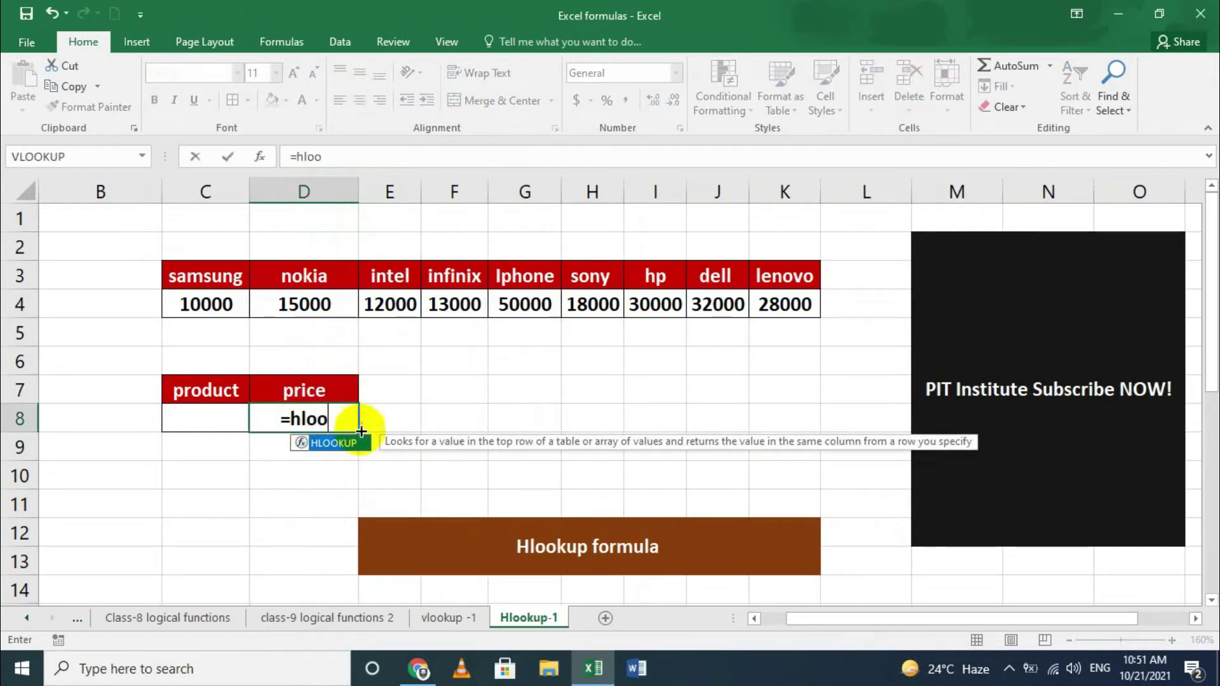
double_click(334, 442)
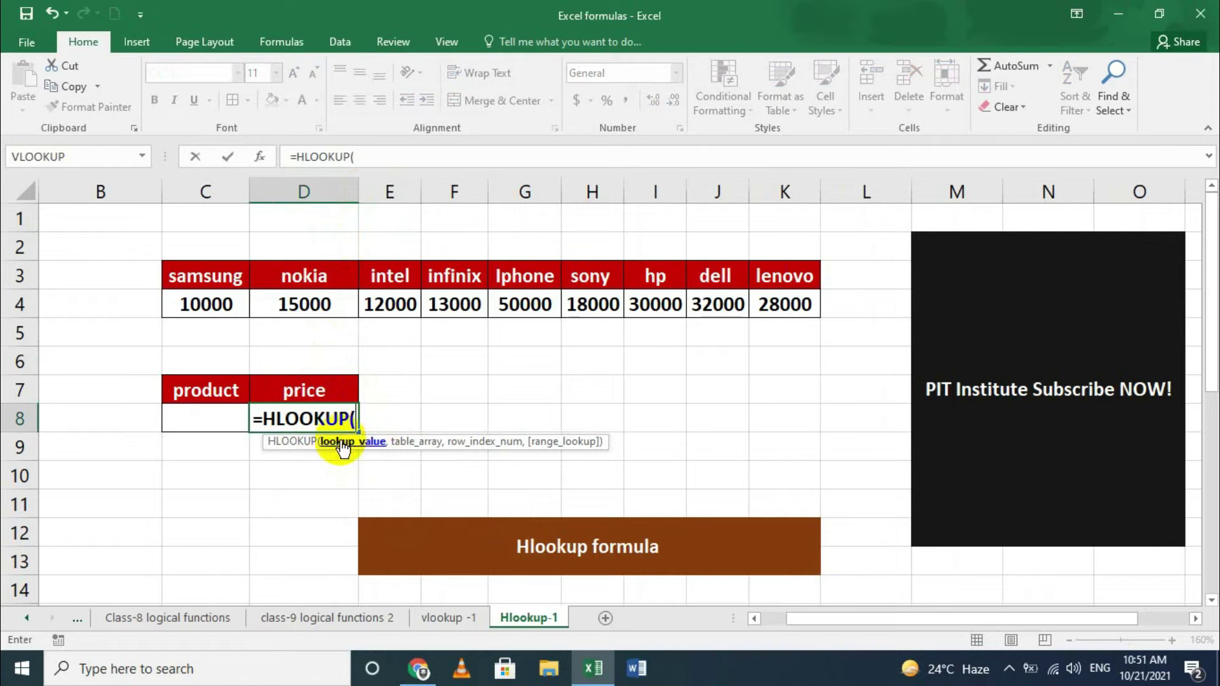
click(218, 420)
text(,)
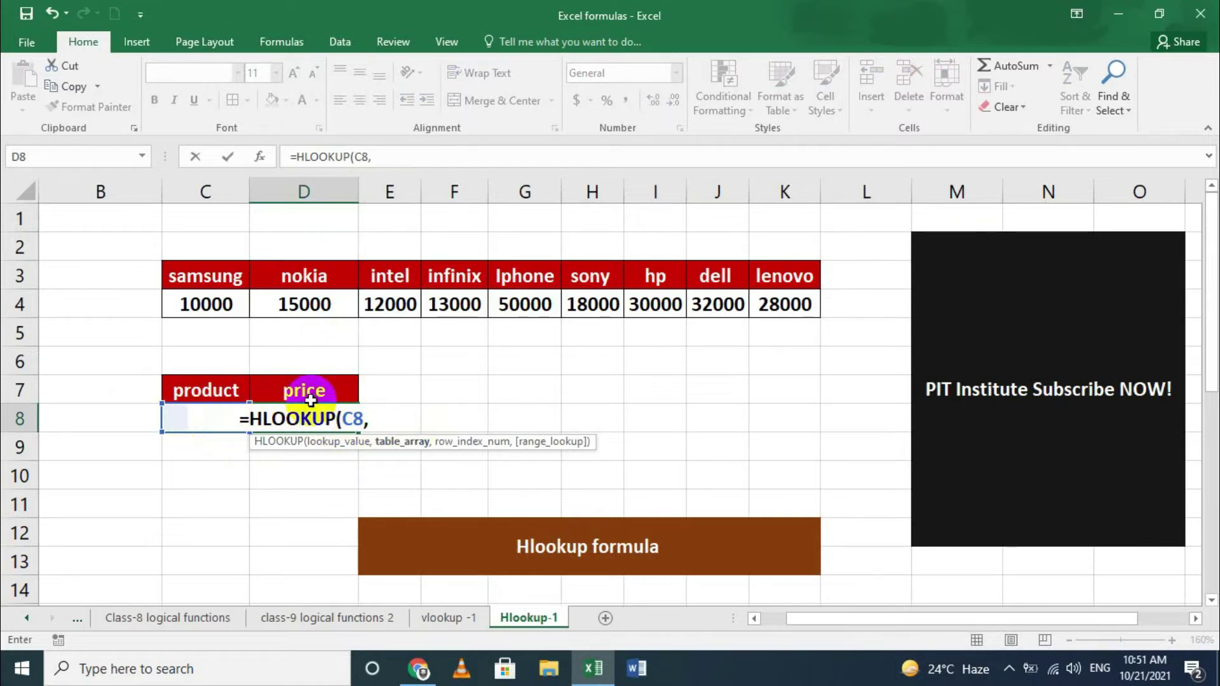
drag(205, 277, 783, 307)
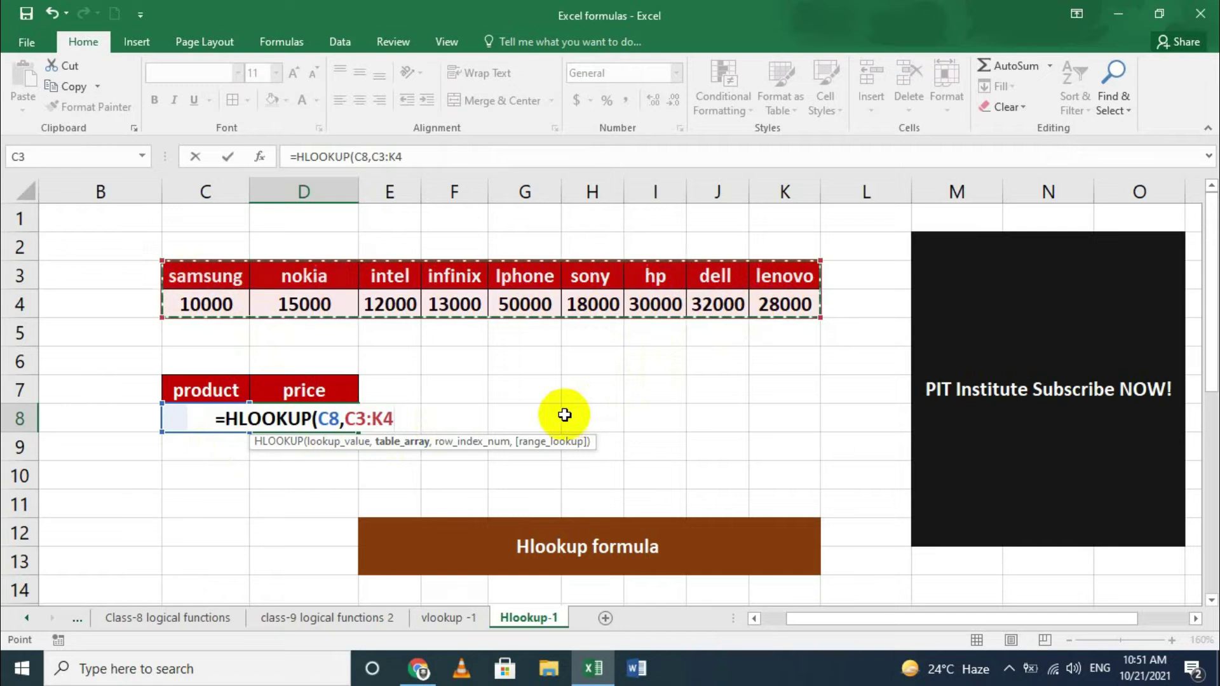
text(,)
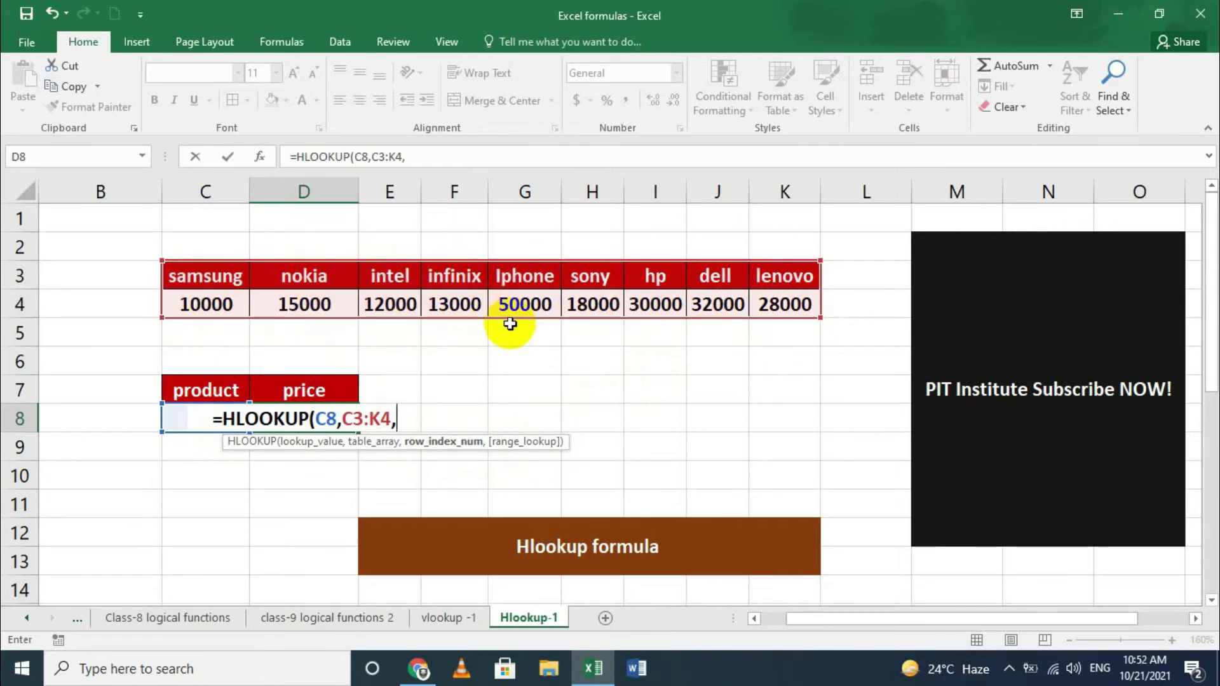
text(2,0)
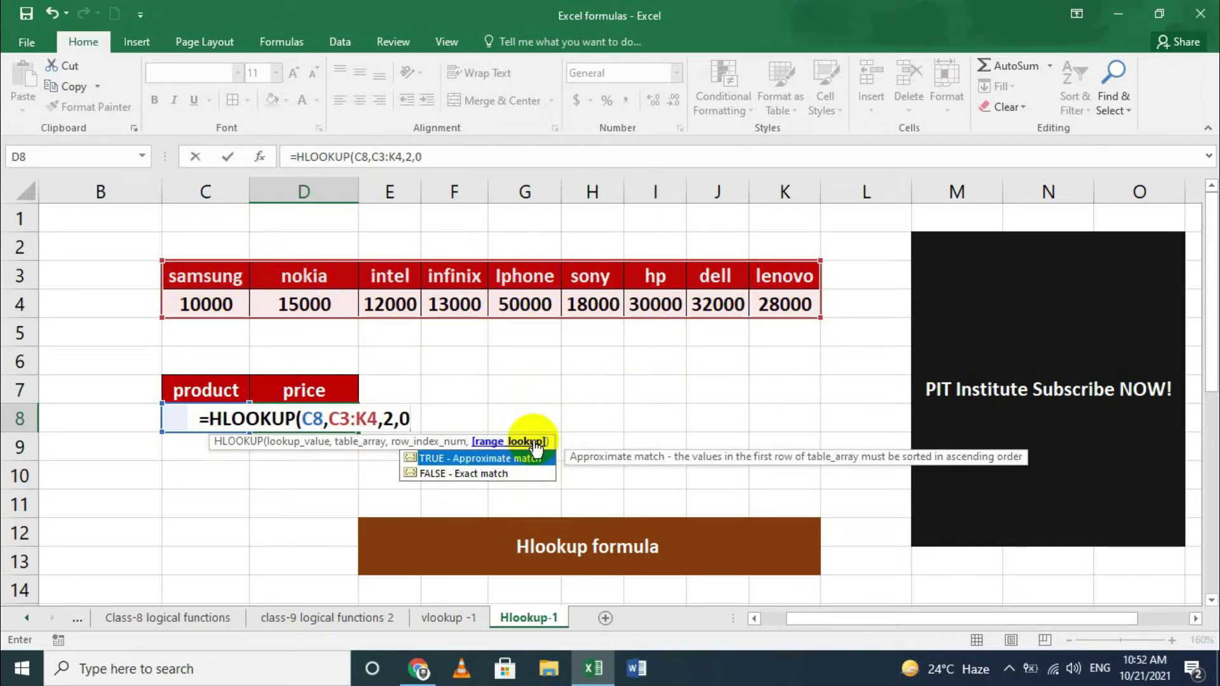
text())
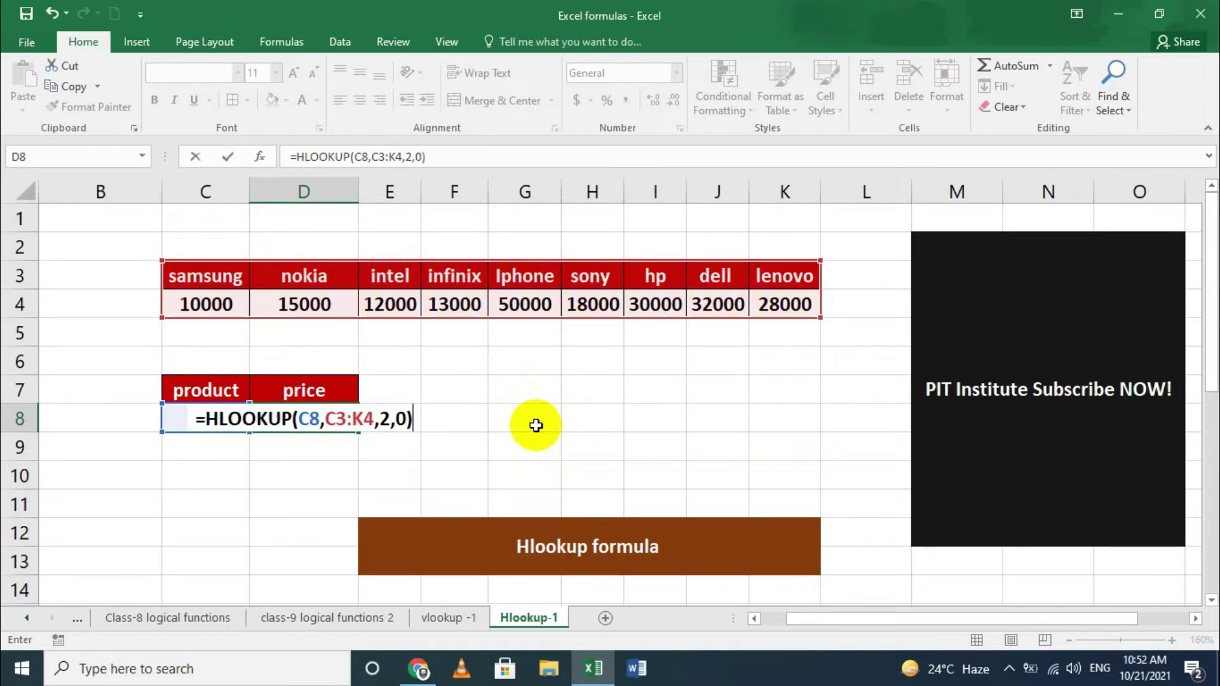
key(Return)
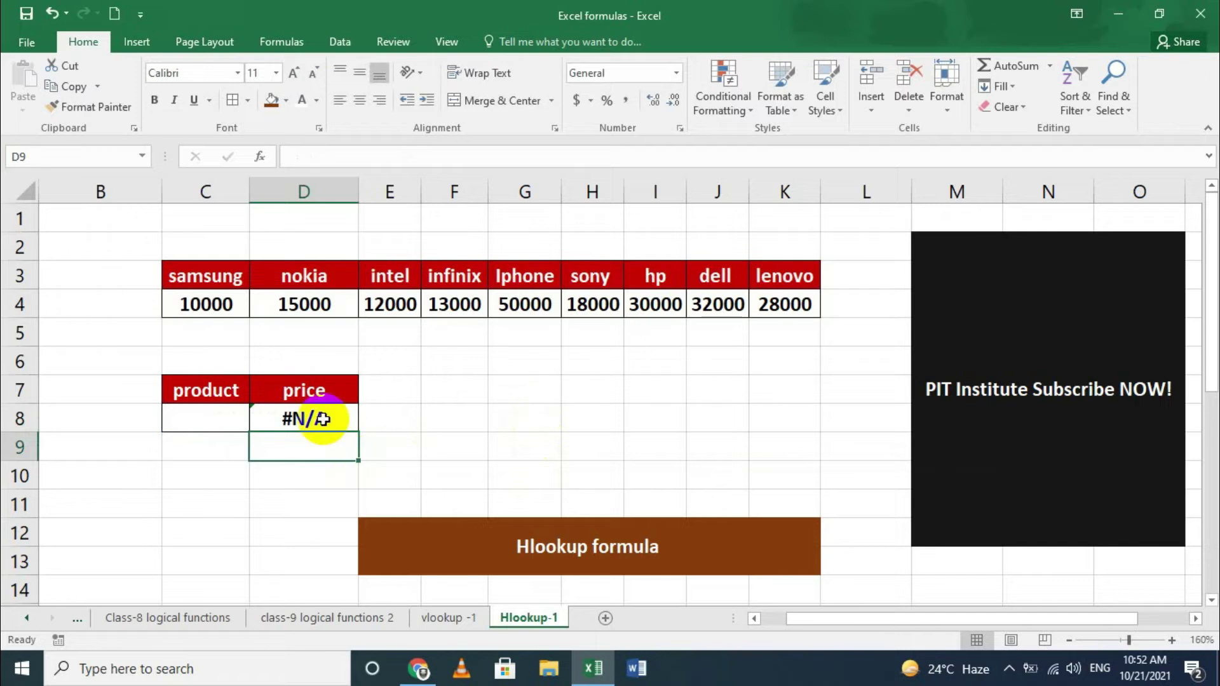
Step: Test the new lookup formula by entering hp and, after it, nokia as the product in cell C8
click(203, 418)
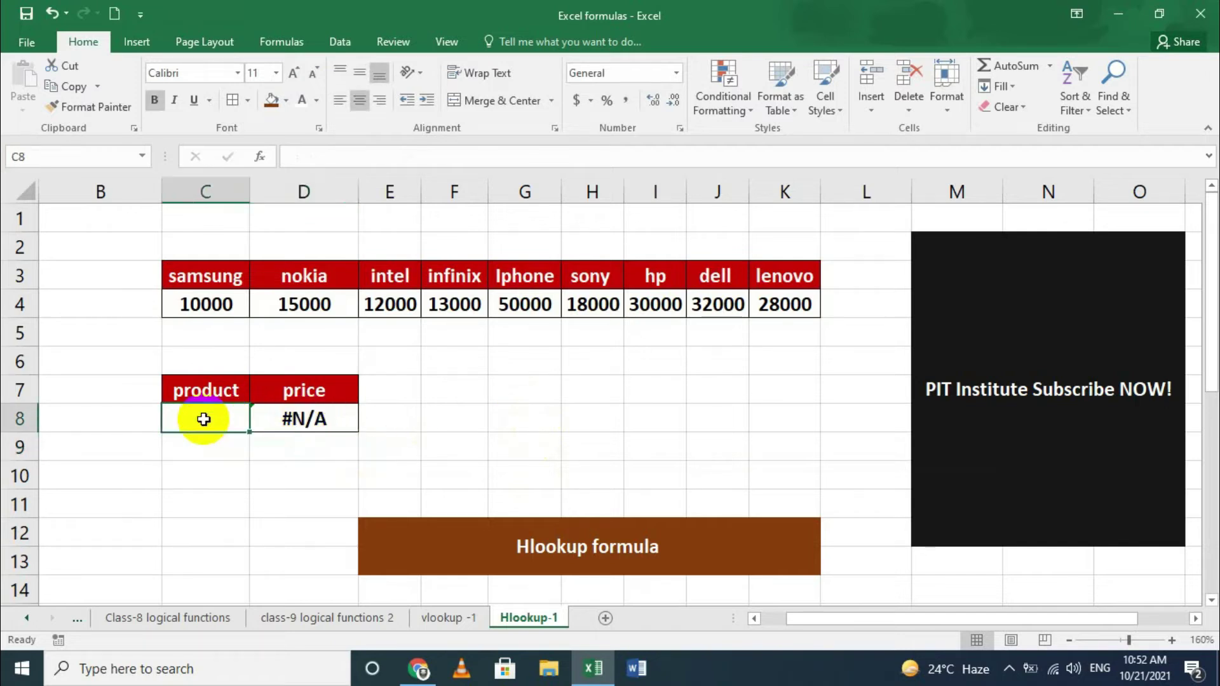
text(hp)
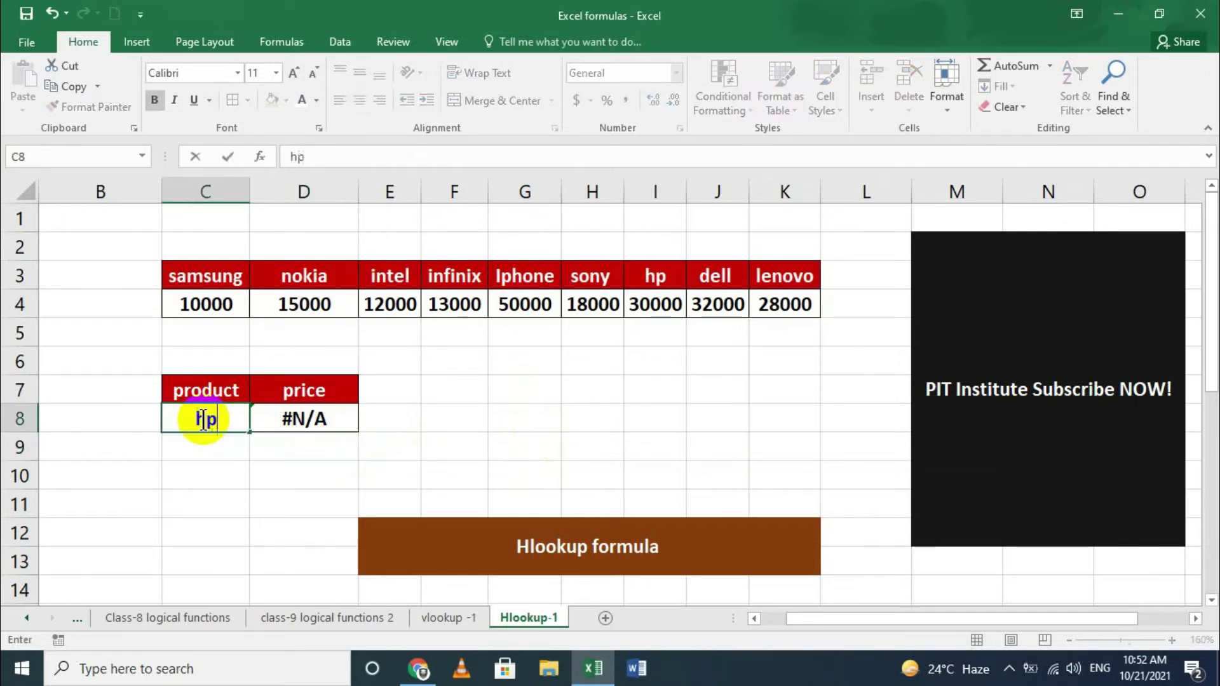
click(401, 439)
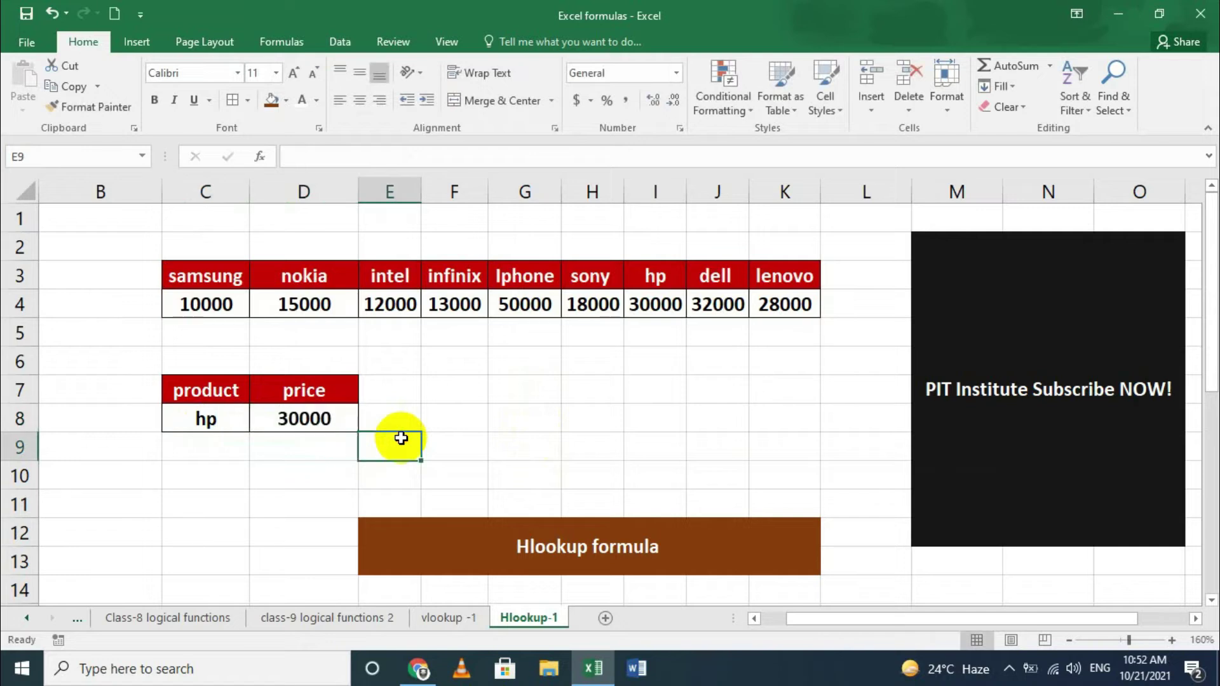
click(216, 421)
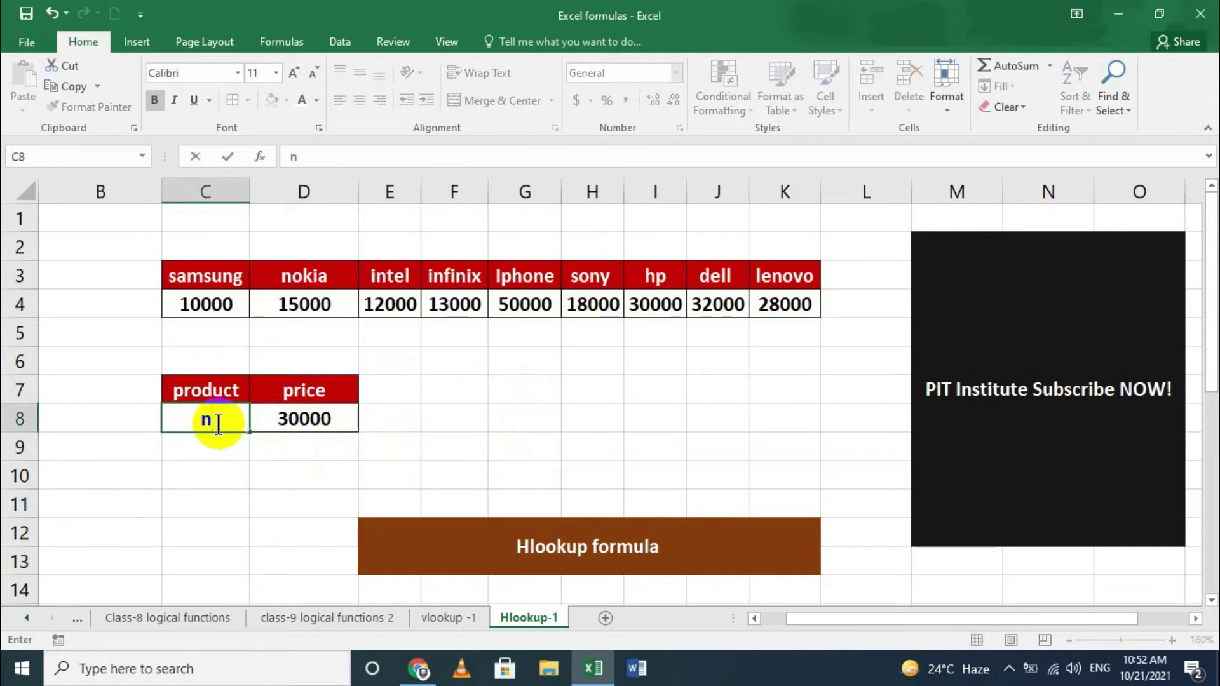
text(nokia)
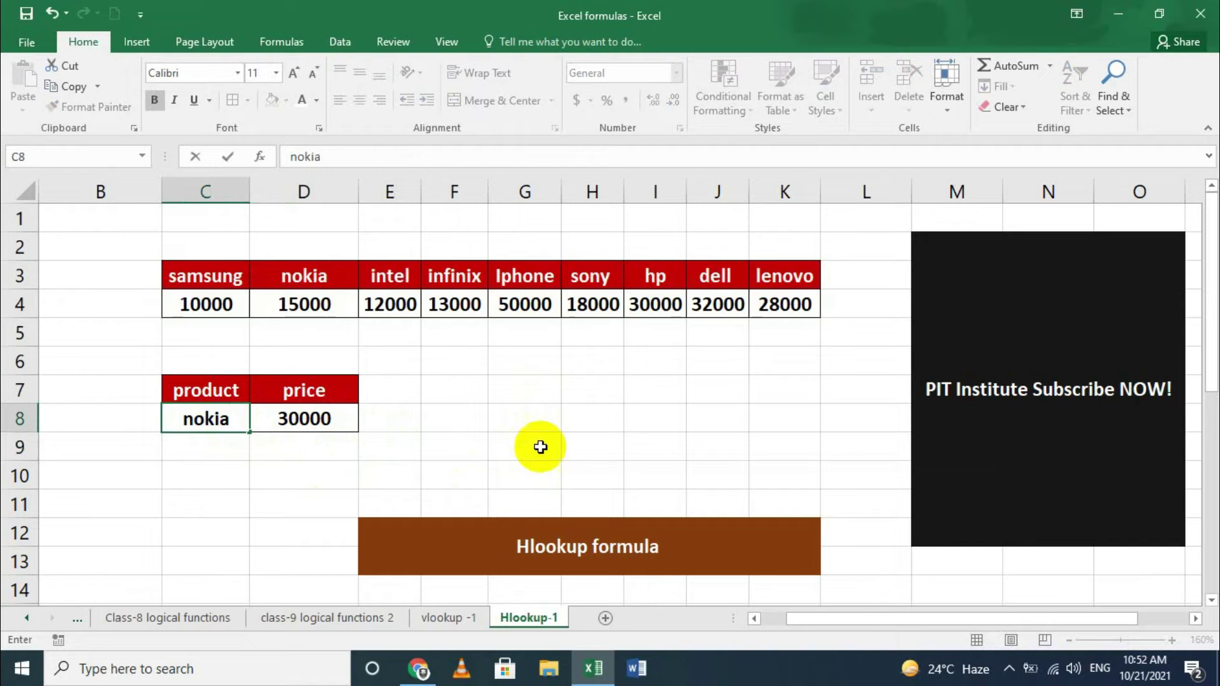
click(537, 448)
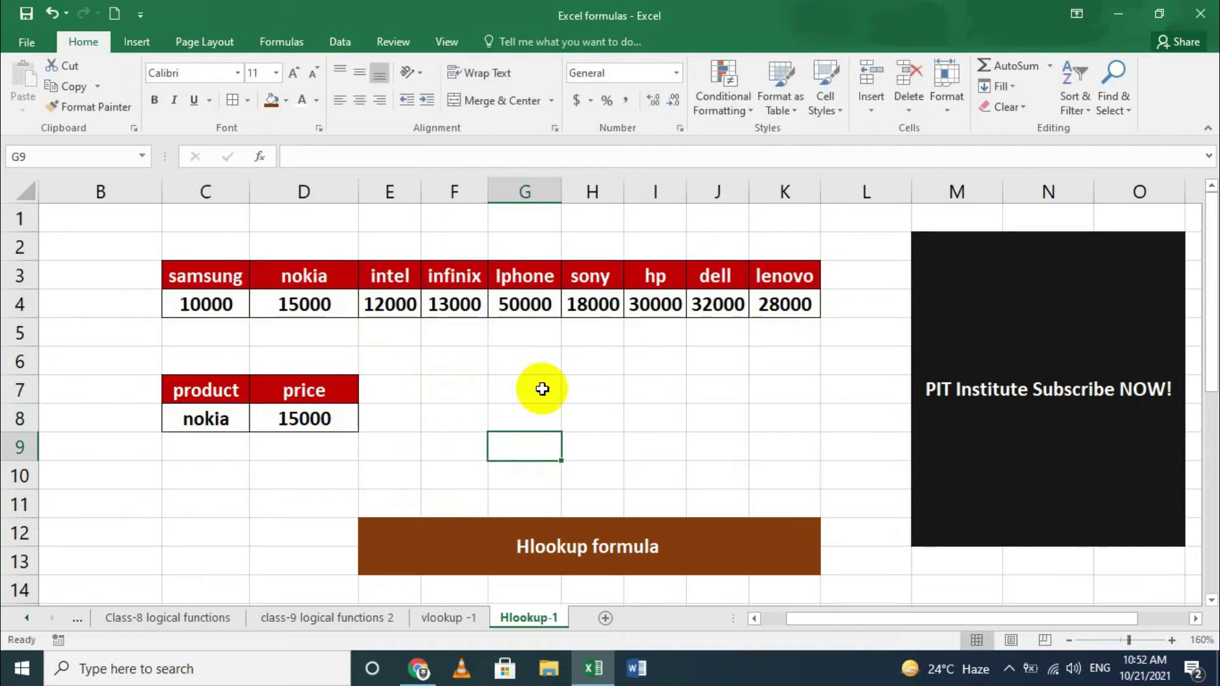
Step: Examine the horizontal product names in row 3, and compare them with the vertical product and price columns starting in row 20
drag(532, 368, 791, 359)
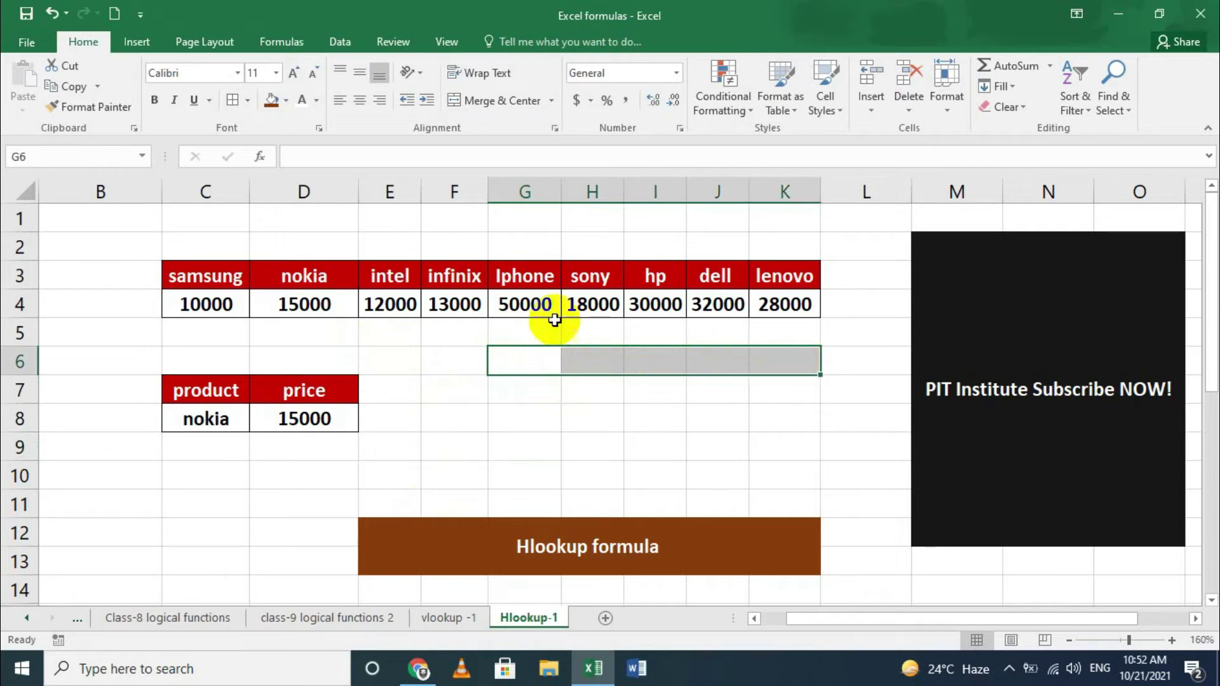
drag(204, 275, 759, 271)
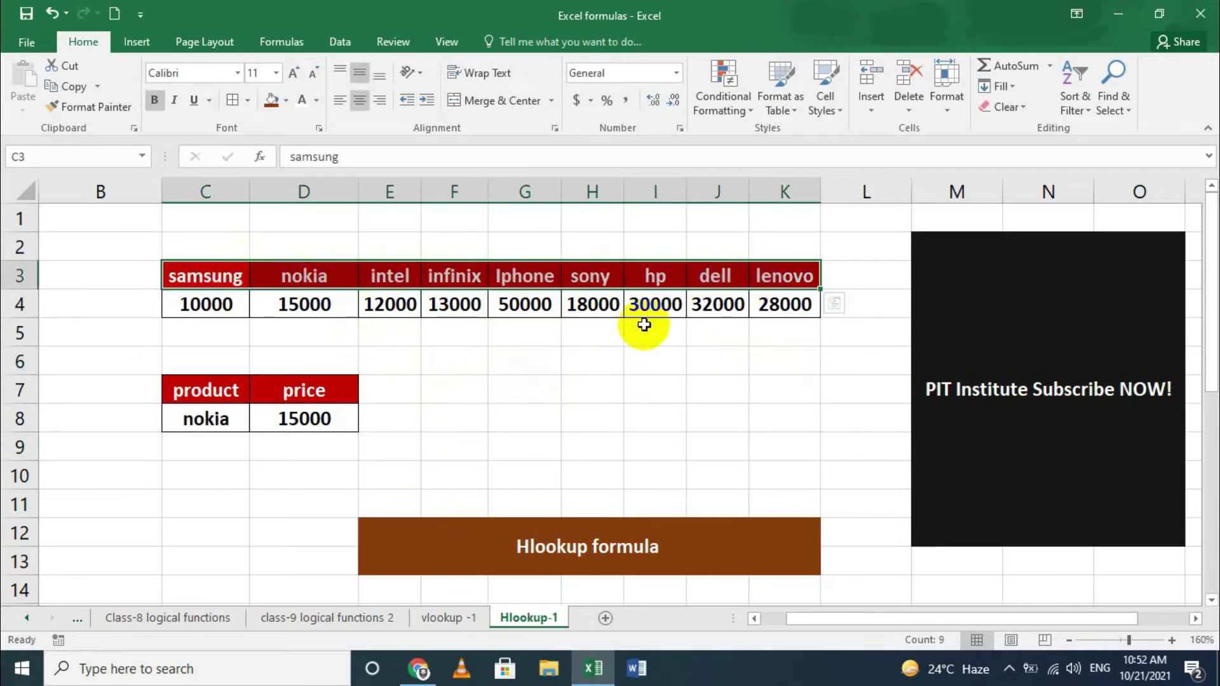
drag(509, 337, 517, 474)
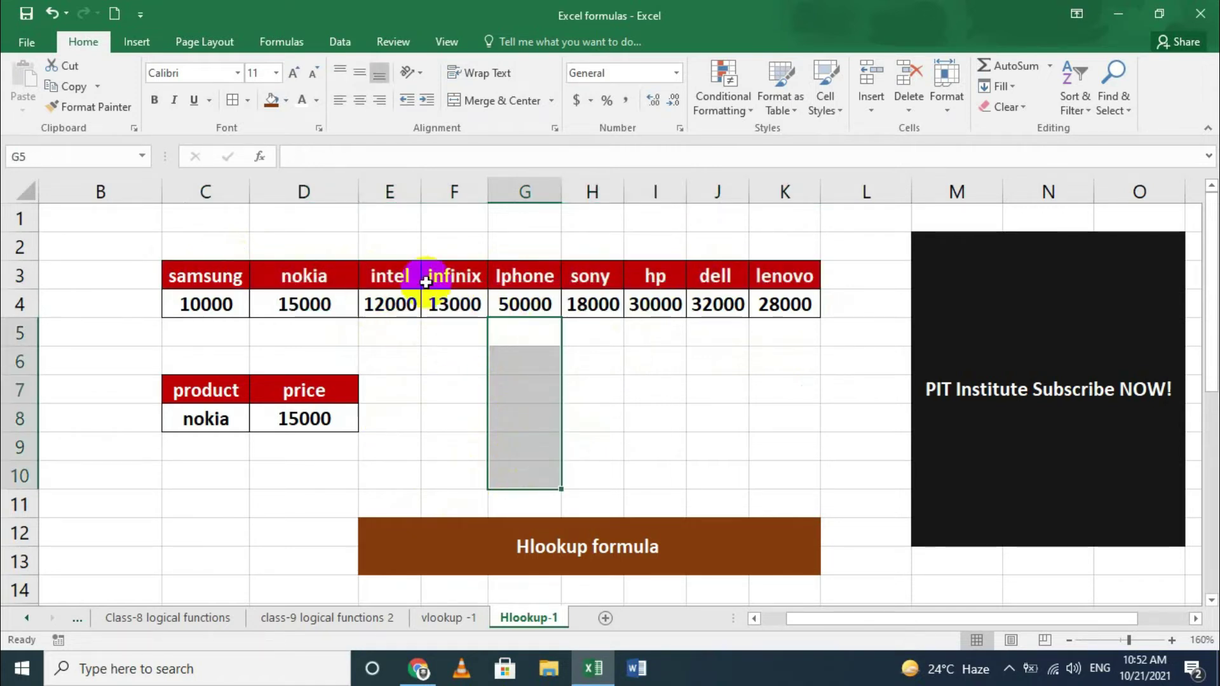
scroll(378, 375, down, 5)
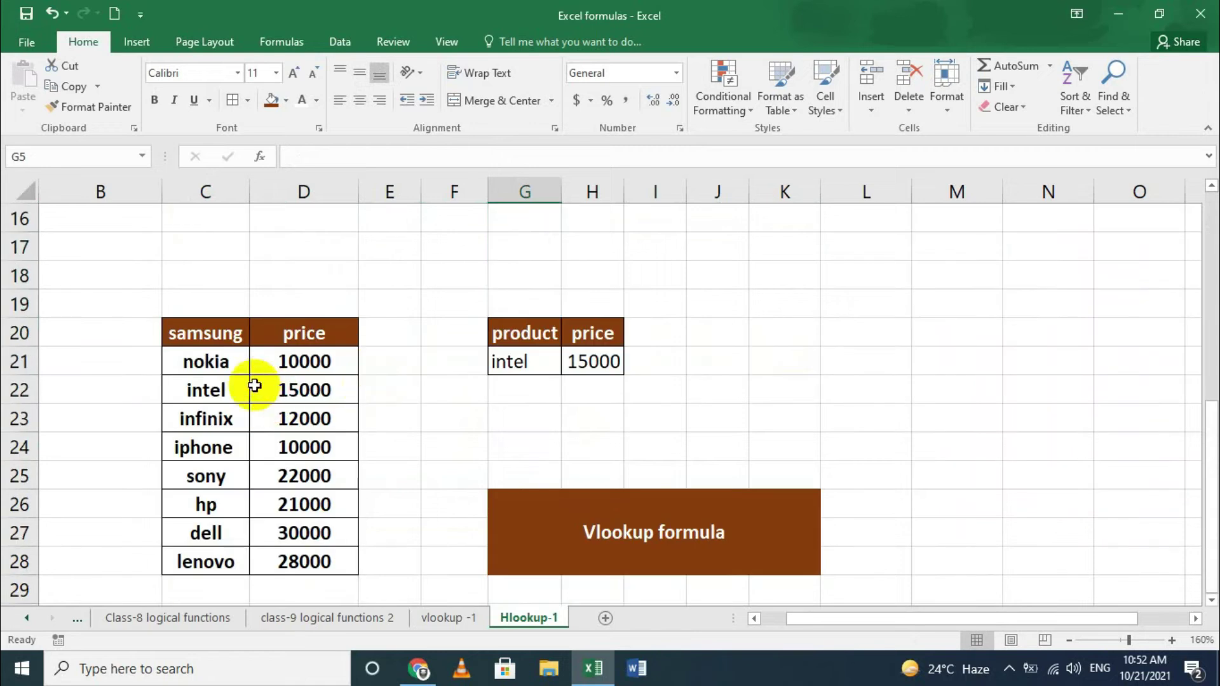
drag(210, 361, 213, 559)
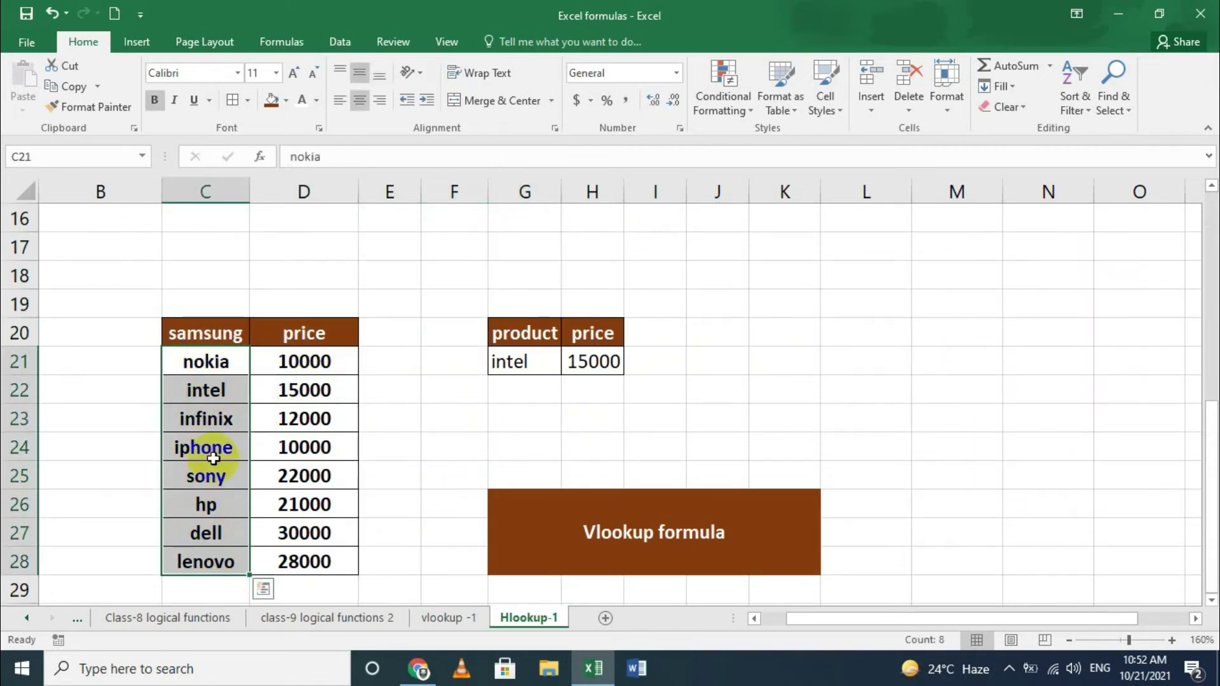
drag(301, 369, 306, 561)
click(201, 340)
click(307, 330)
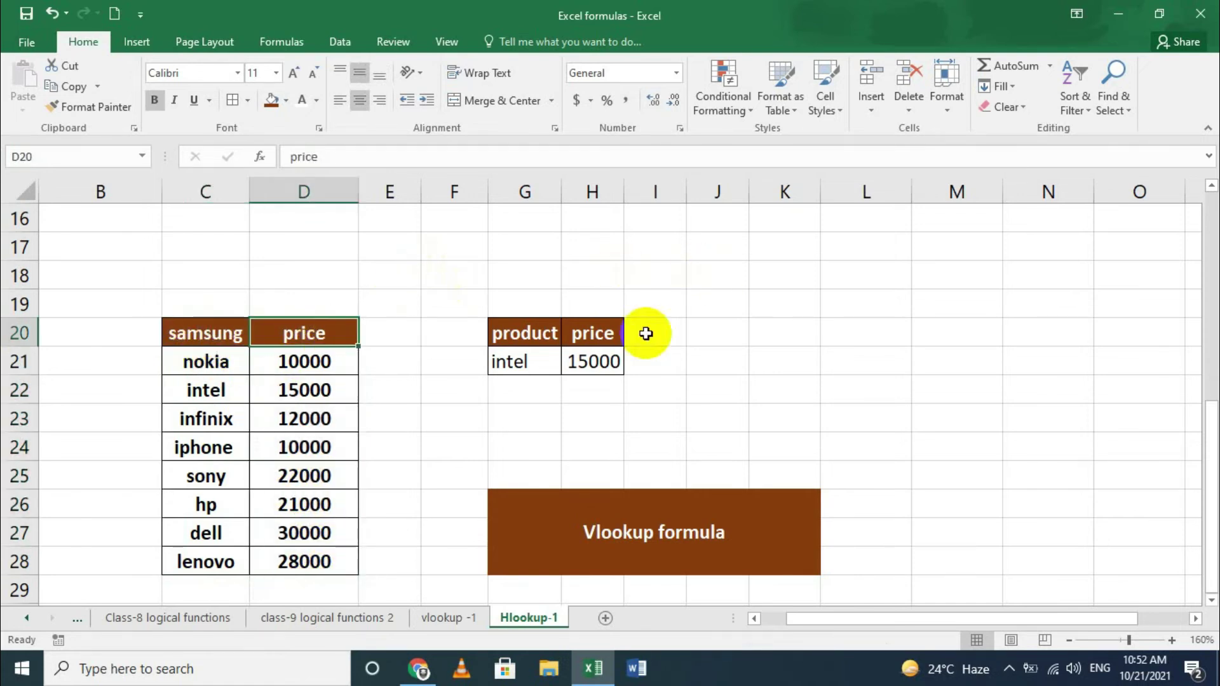
Step: Test the existing Vlookup example by entering nokia as the product in cell G21
click(506, 367)
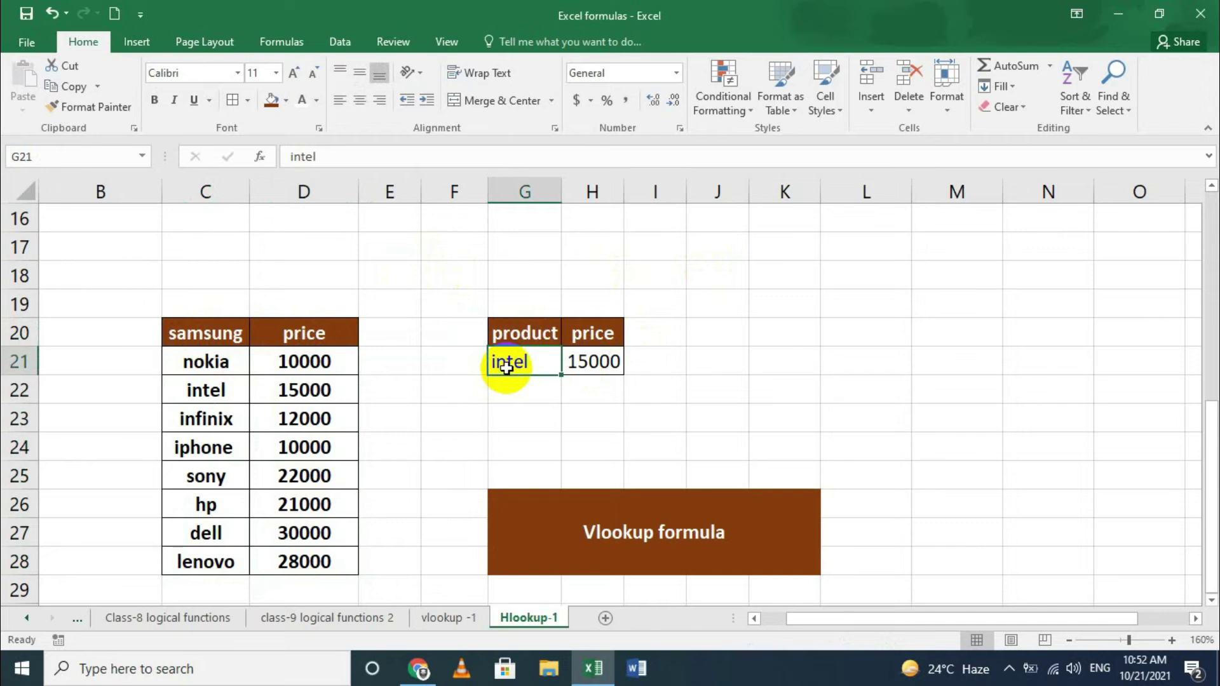
text(nok)
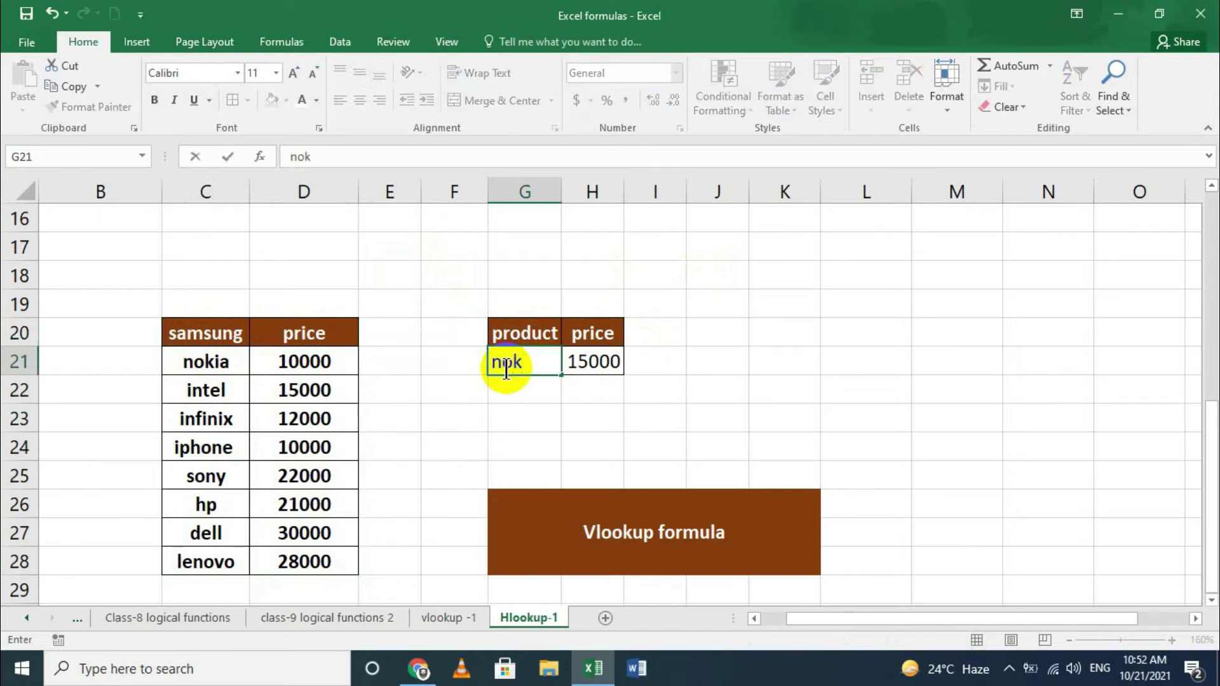
click(567, 292)
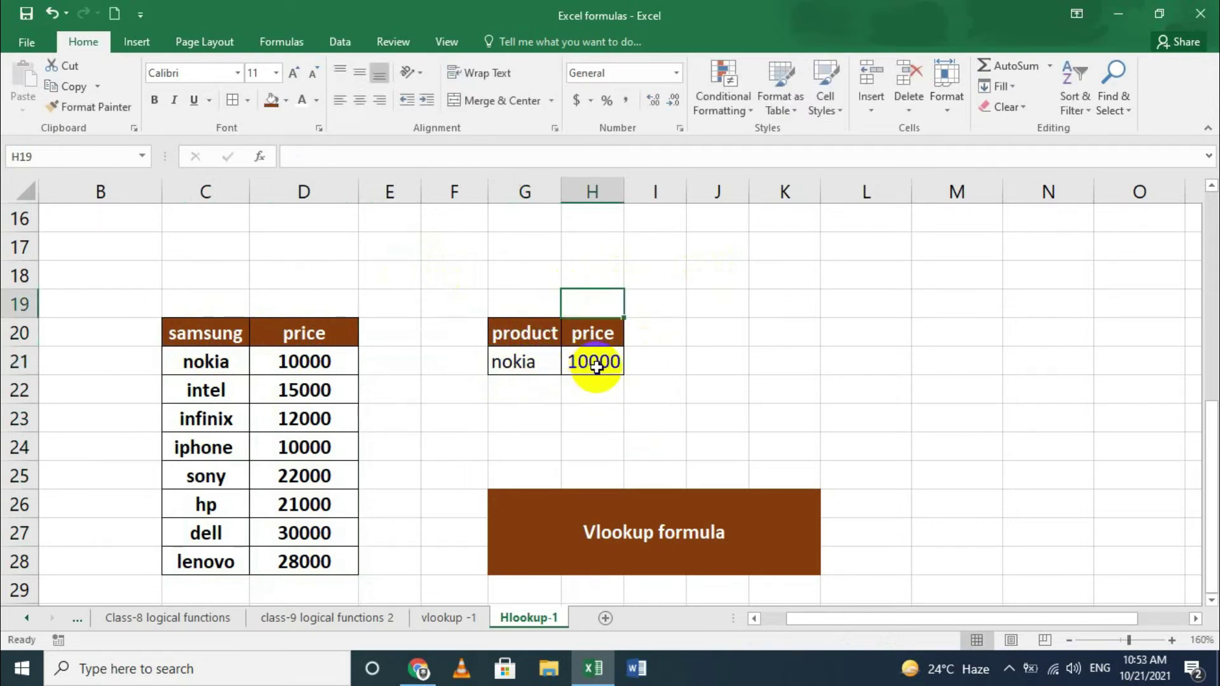
Step: Clear the formatting of the Vlookup example's product and price cells G21:H21
drag(596, 359, 522, 365)
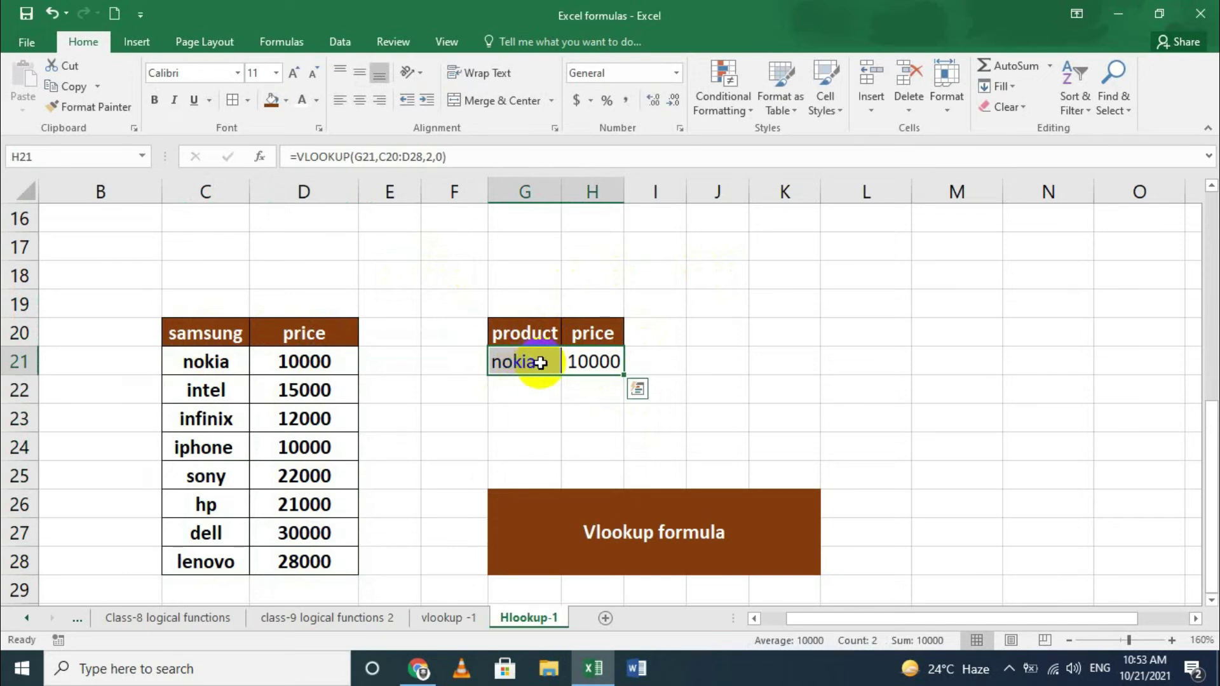
click(1015, 104)
click(1028, 147)
click(843, 340)
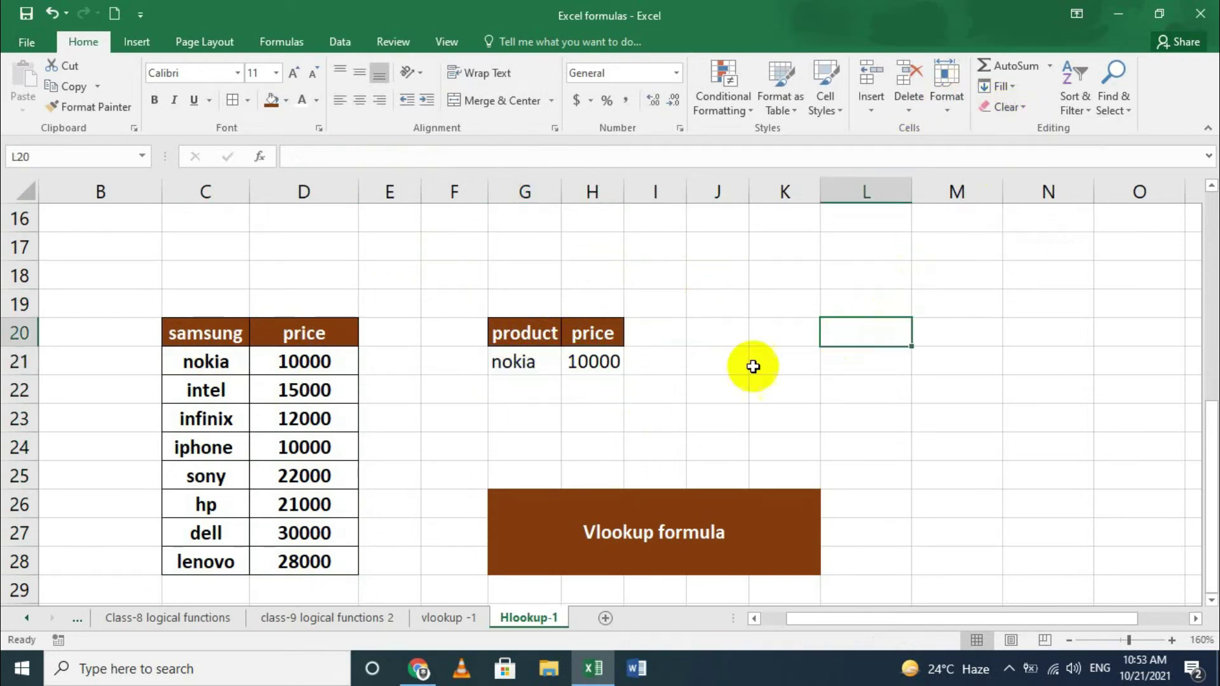
Step: Apply borders to cells G21:H21 and delete the contents of both cells
drag(593, 360, 516, 360)
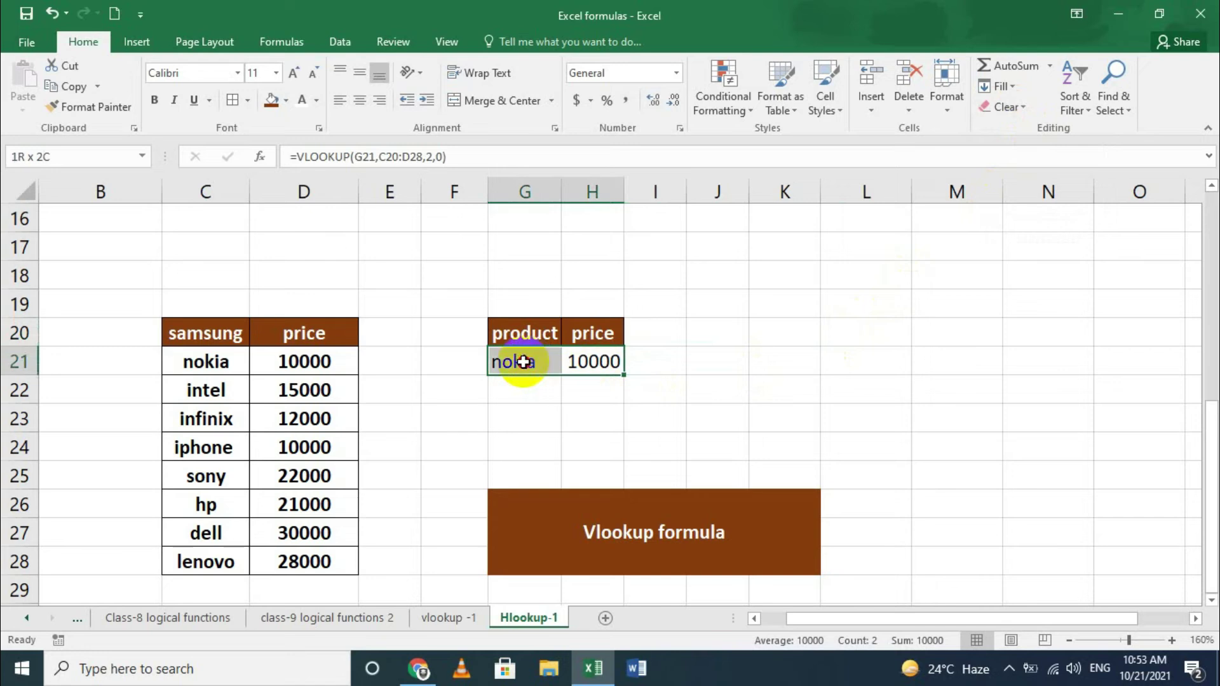
click(230, 100)
key(Delete)
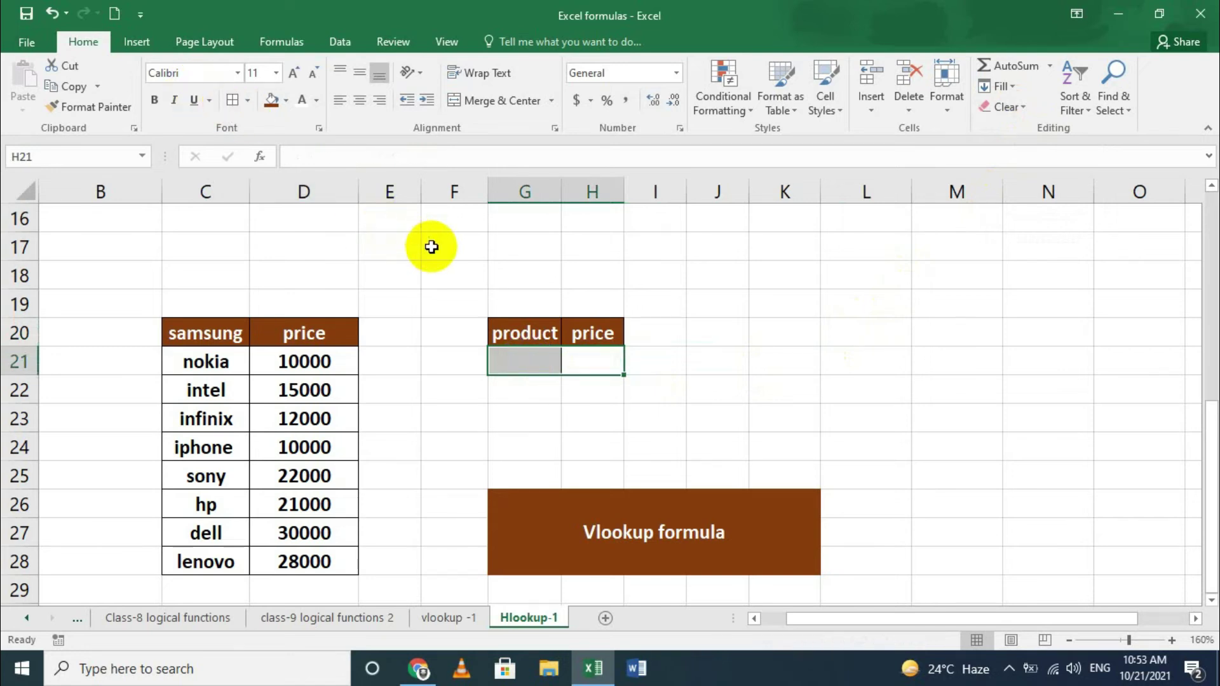
click(600, 248)
Step: Start a VLOOKUP formula in price cell H21 beside the vertical product table
click(593, 370)
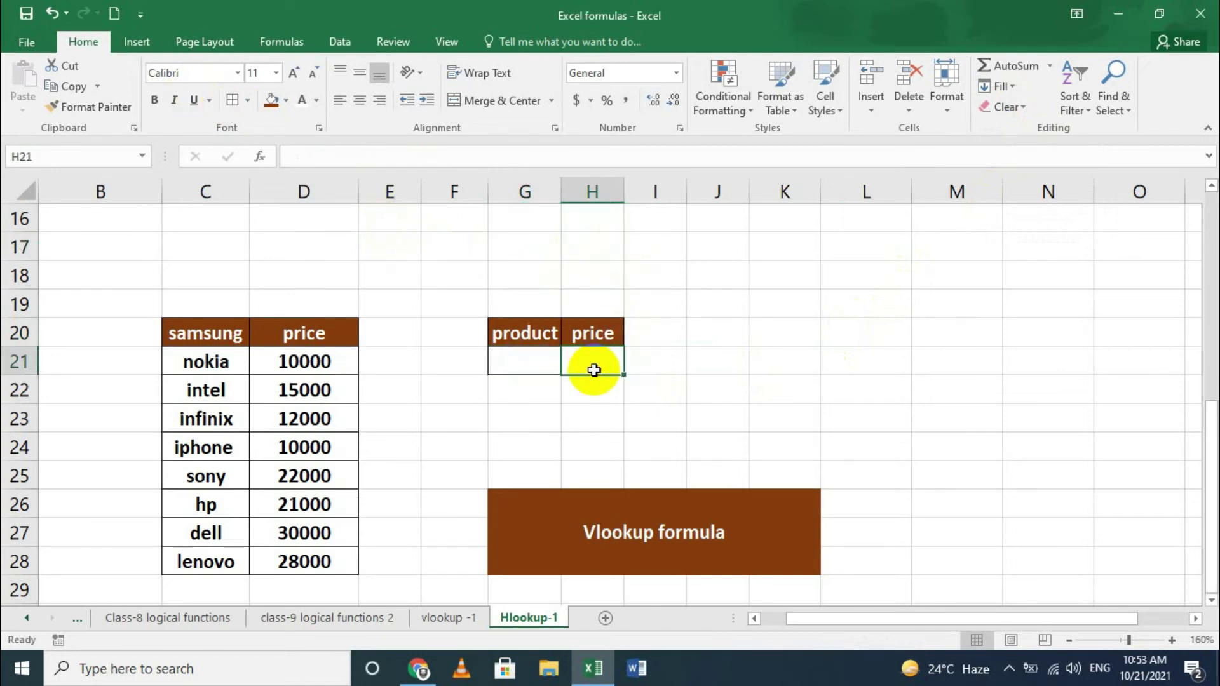
text(=vloo)
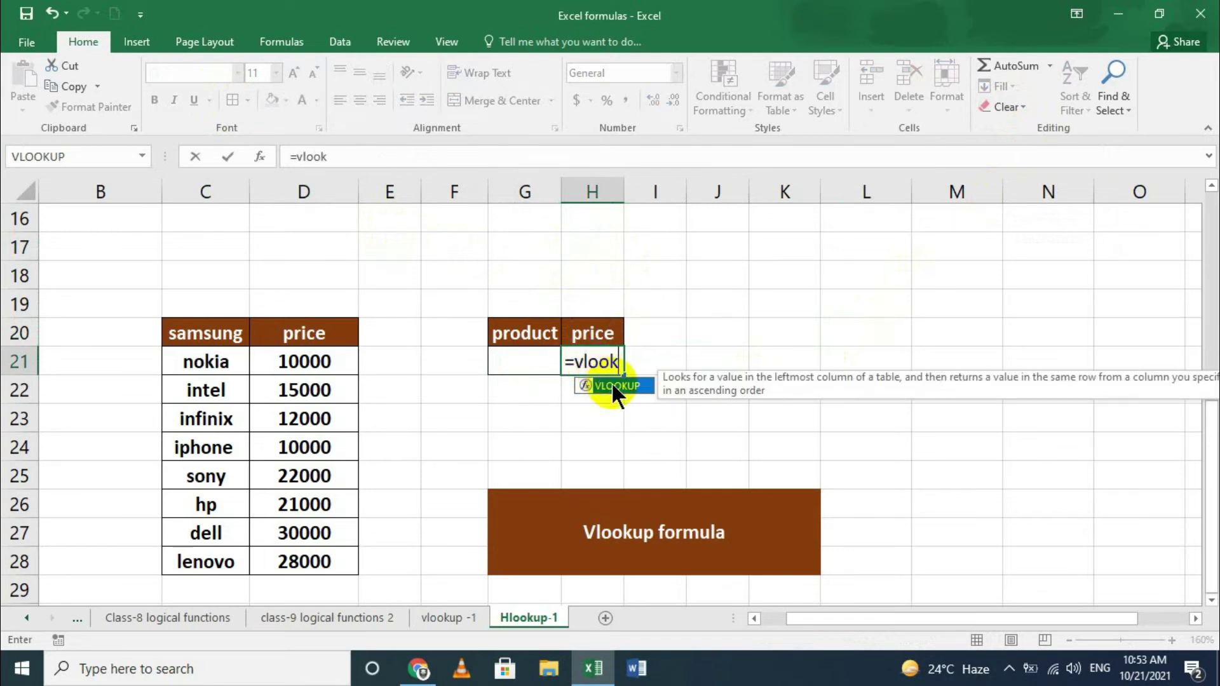
text(k)
double_click(611, 385)
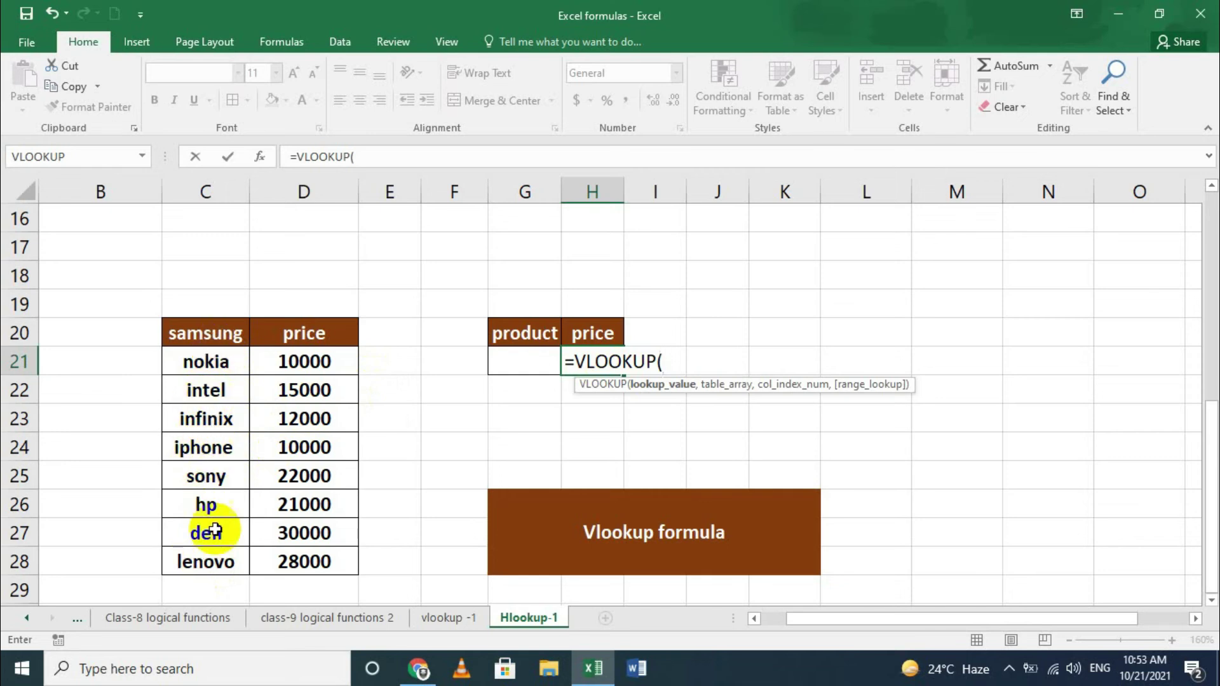
drag(117, 336, 108, 563)
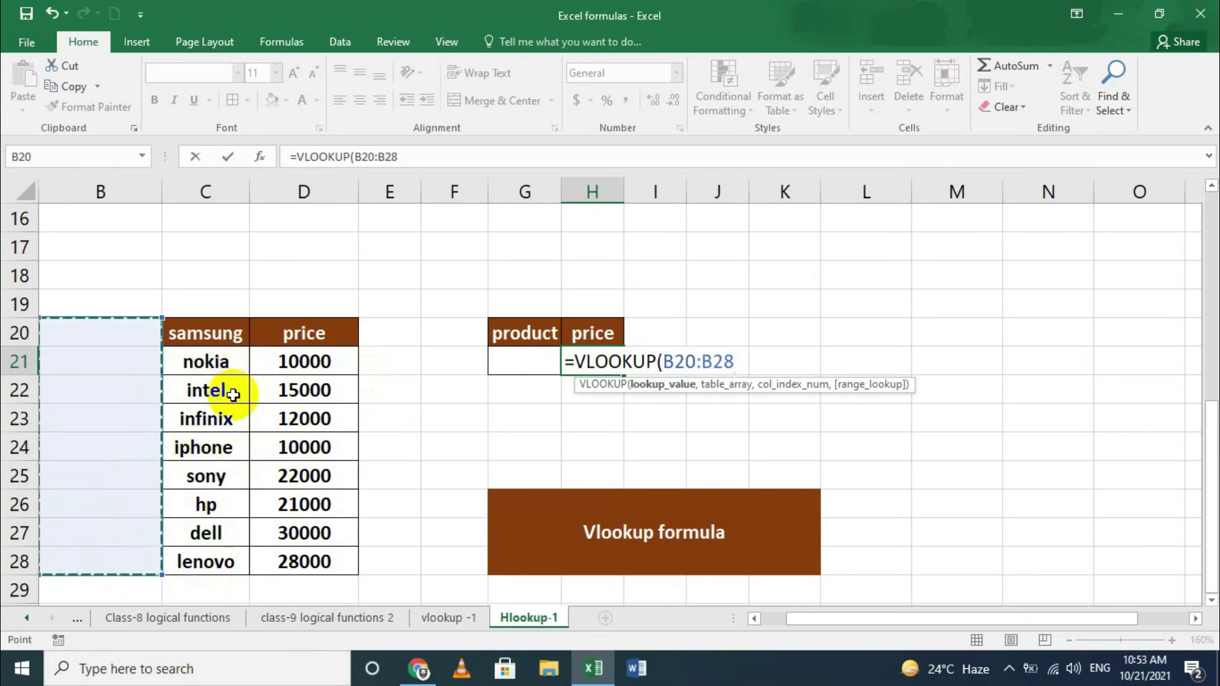
drag(183, 321, 346, 564)
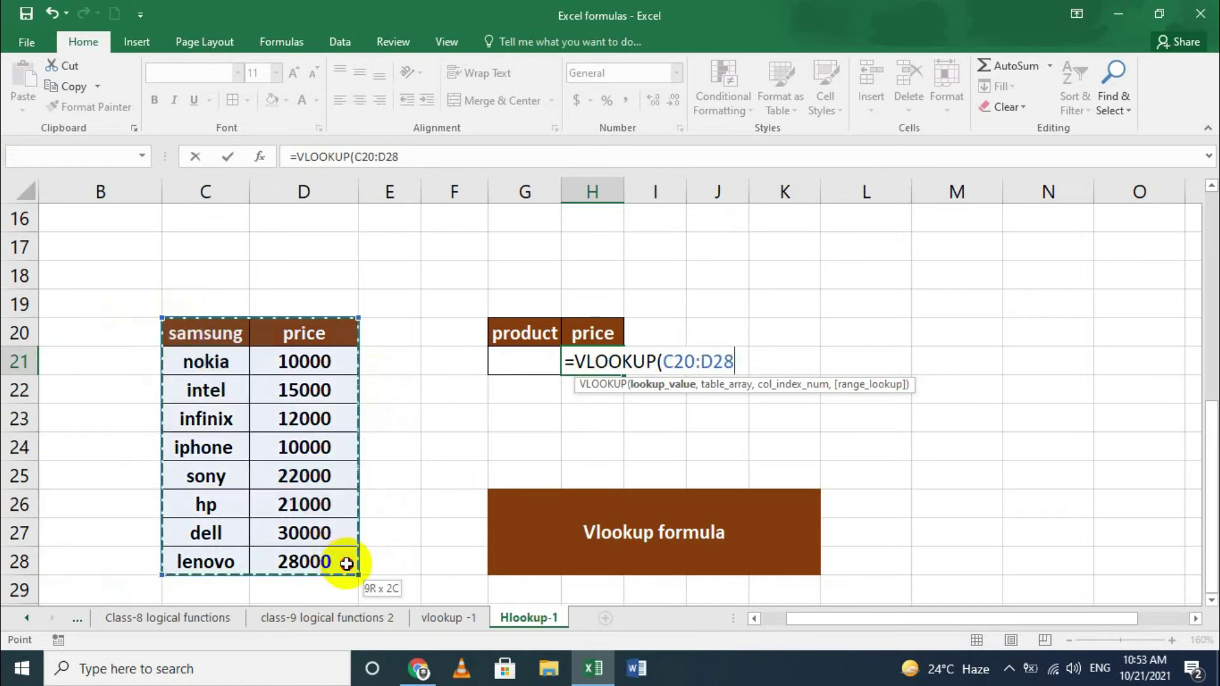
drag(99, 335, 101, 534)
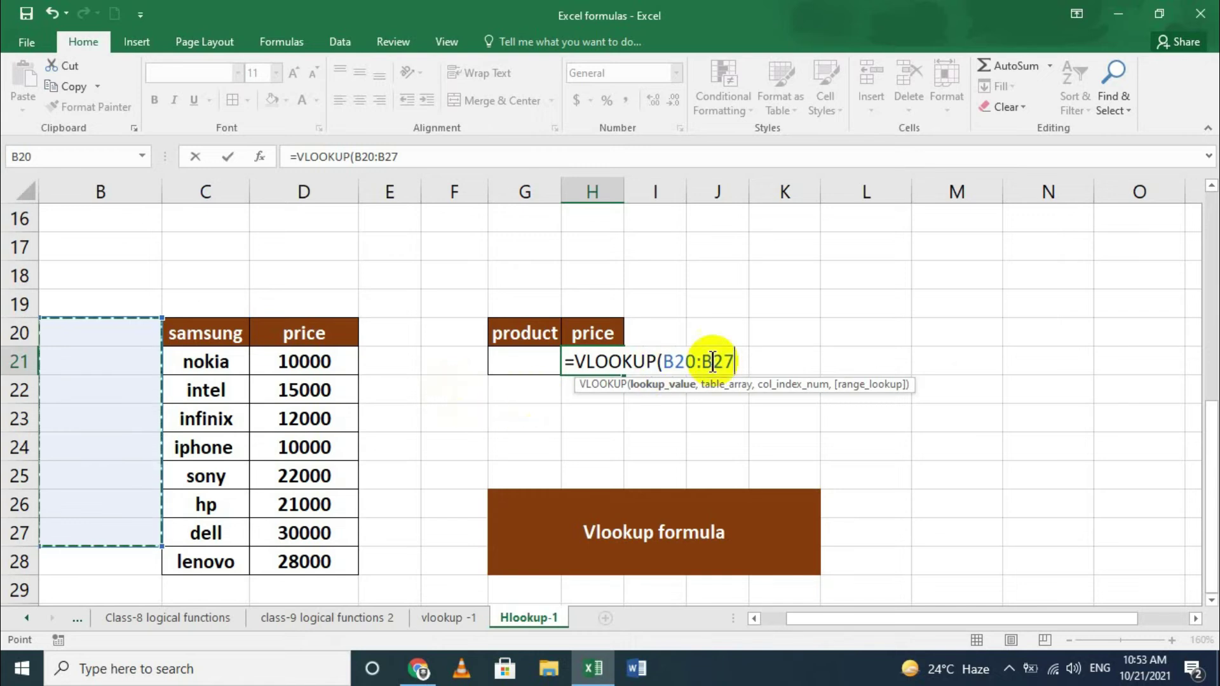
key(BackSpace)
key(BackSpace)
key(BackSpace)
key(BackSpace)
key(BackSpace)
key(BackSpace)
key(BackSpace)
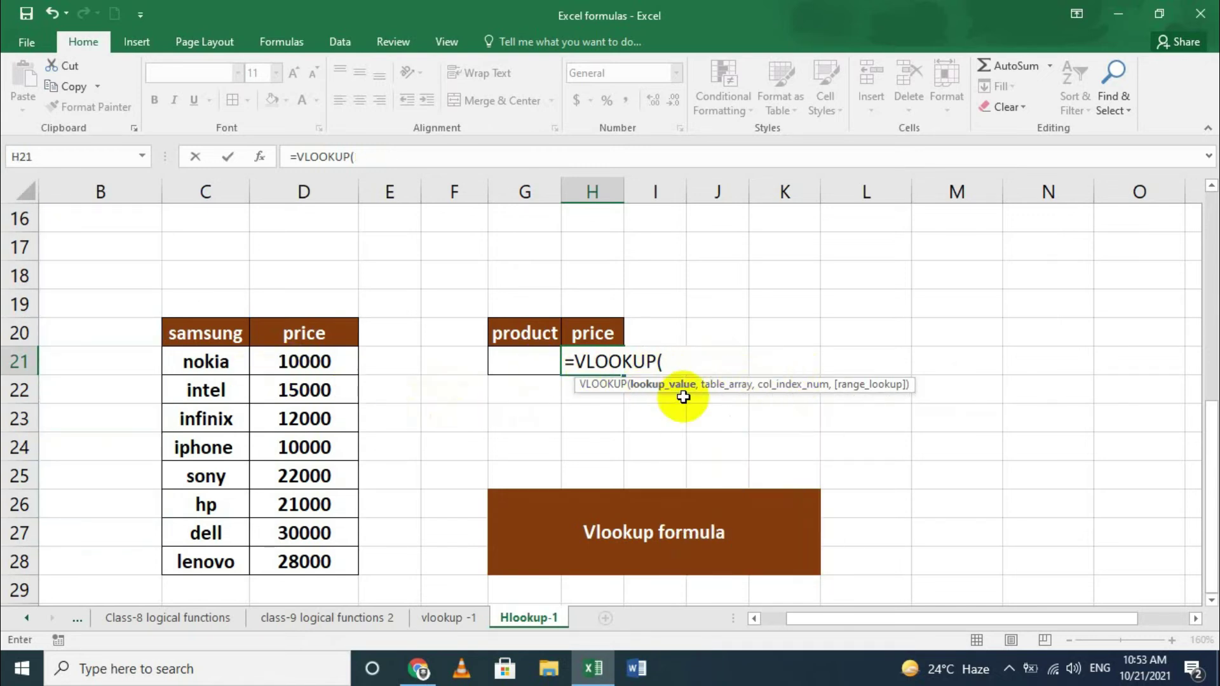
Step: Complete the formula in H21 as =VLOOKUP(G21,C20:D28,2,0) to find the product's price by exact match
click(530, 355)
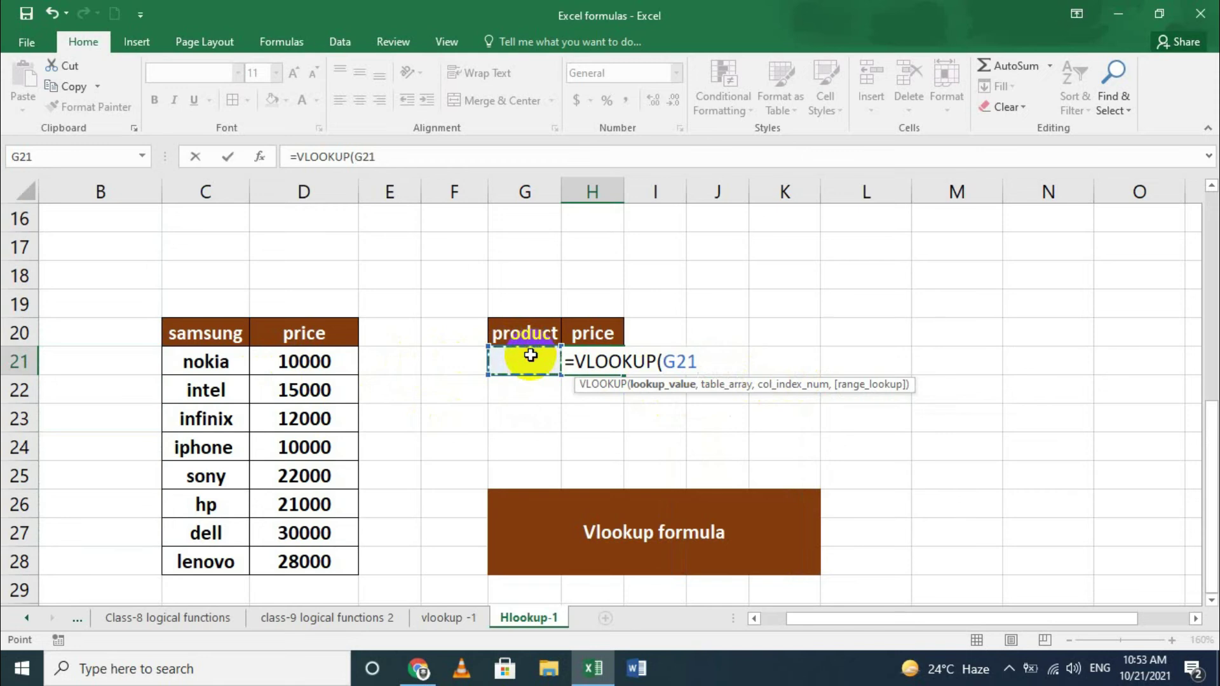
text(,)
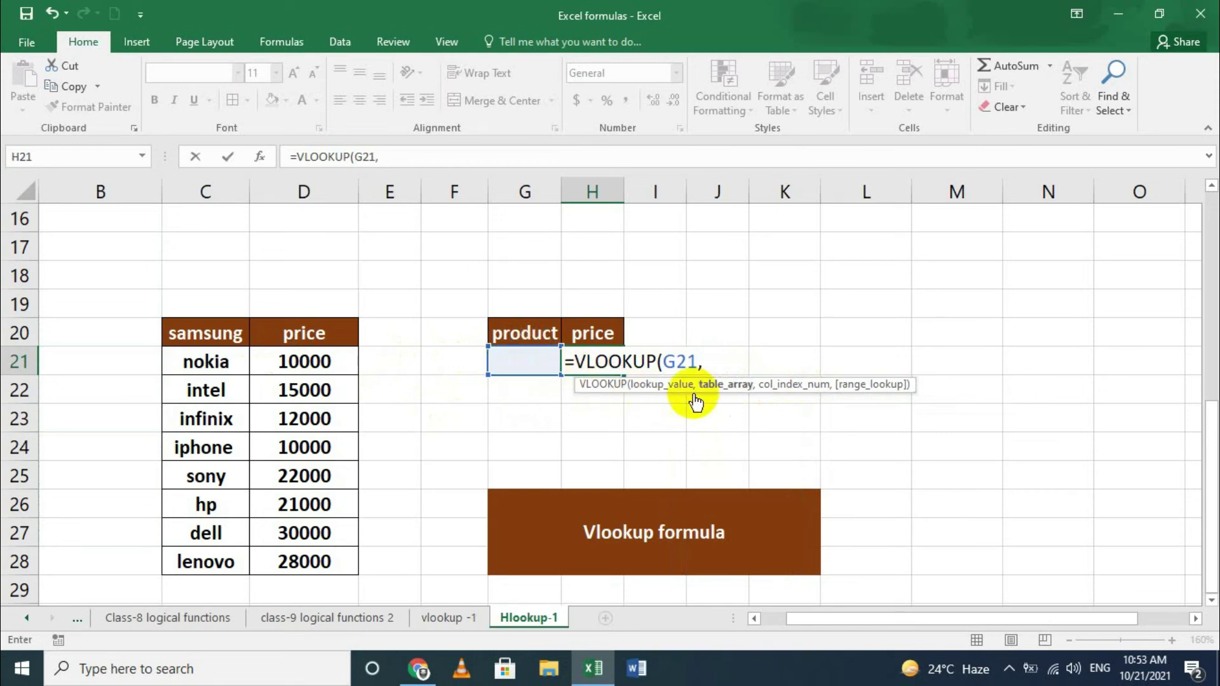
drag(184, 332, 299, 566)
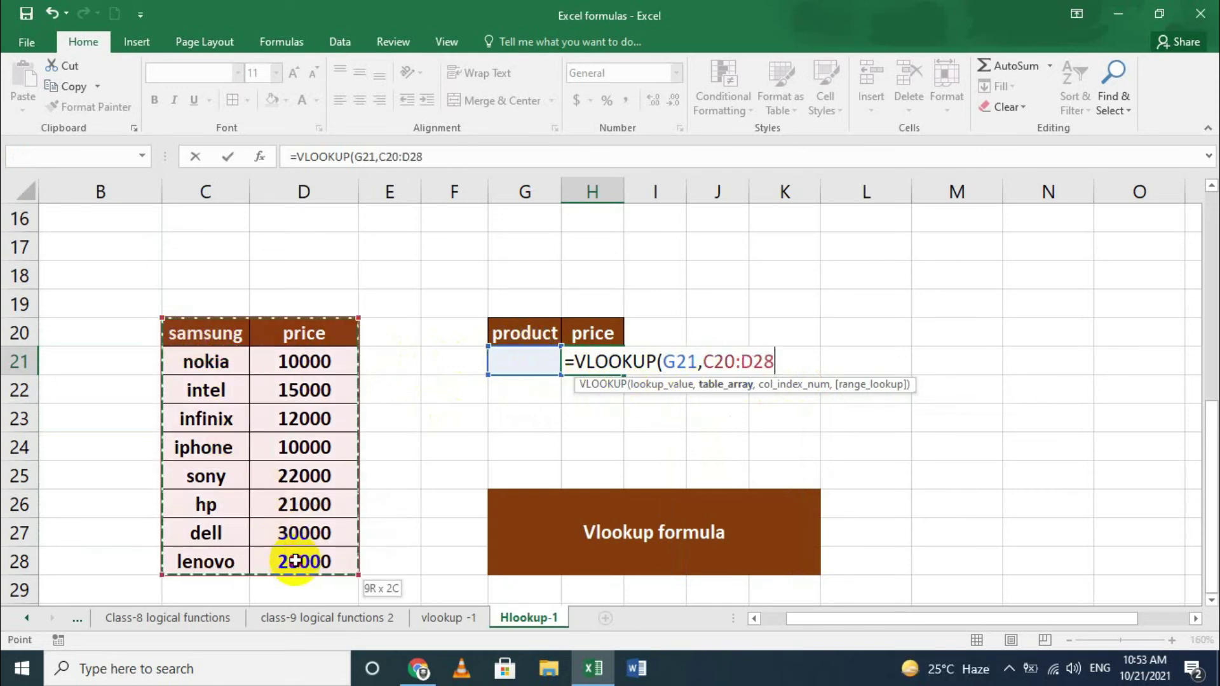
text(,2)
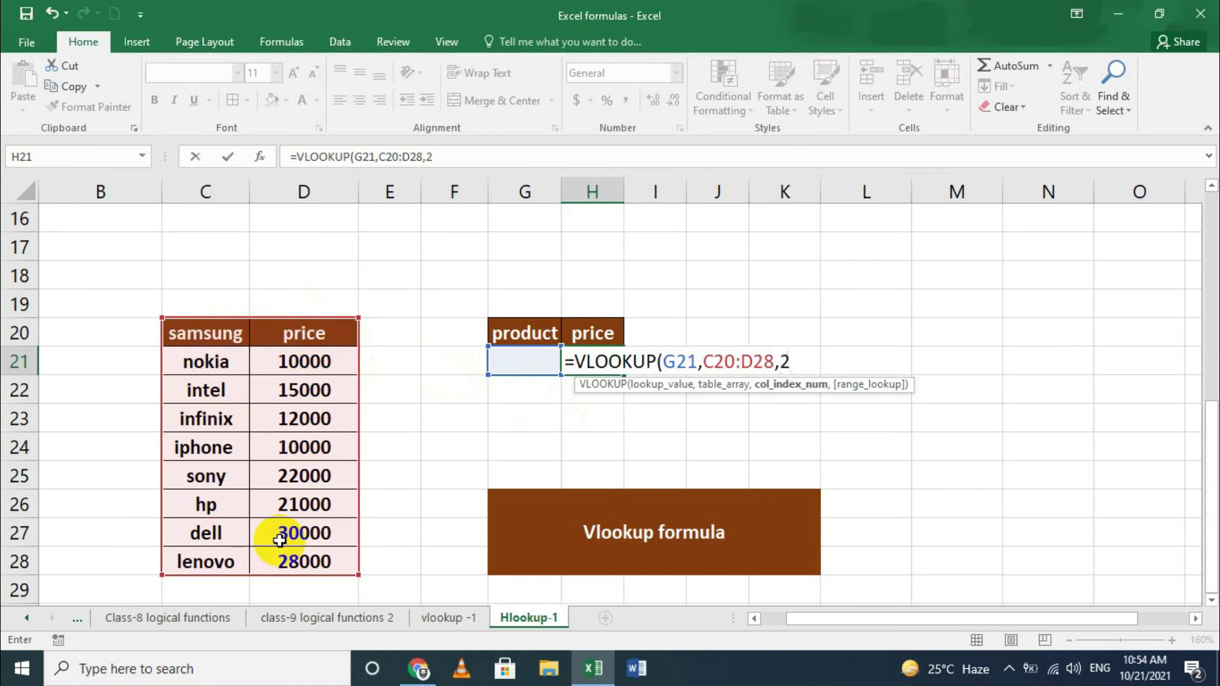
text(,0)
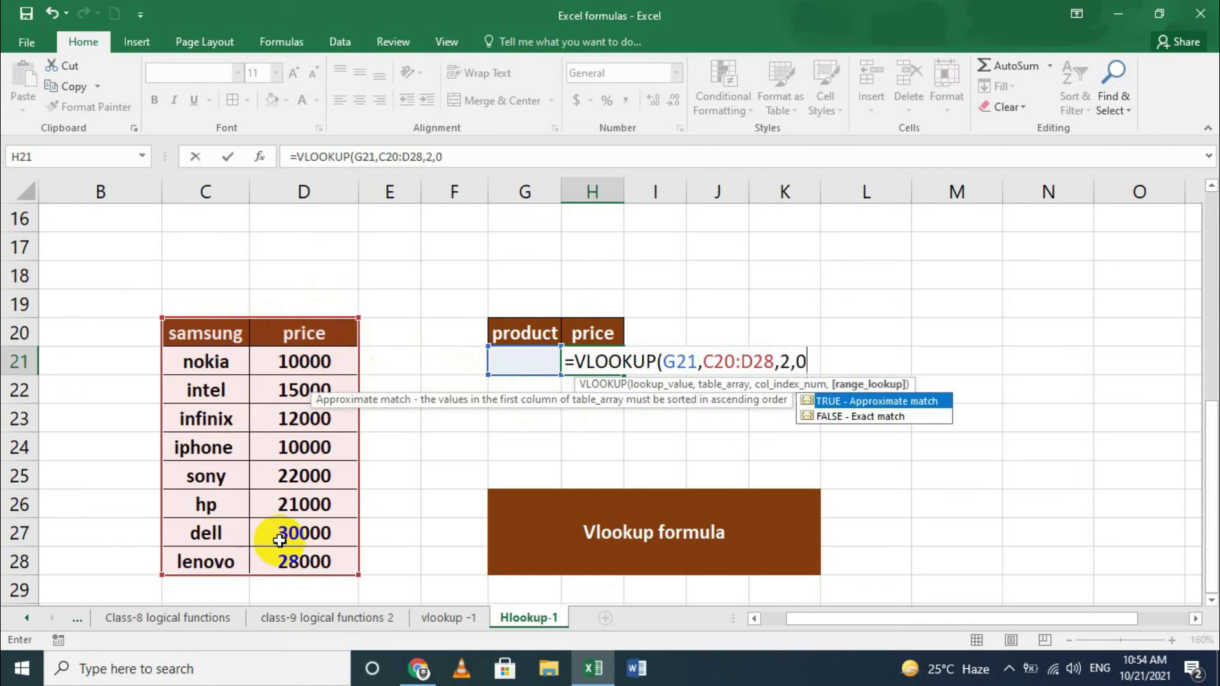
text())
key(Return)
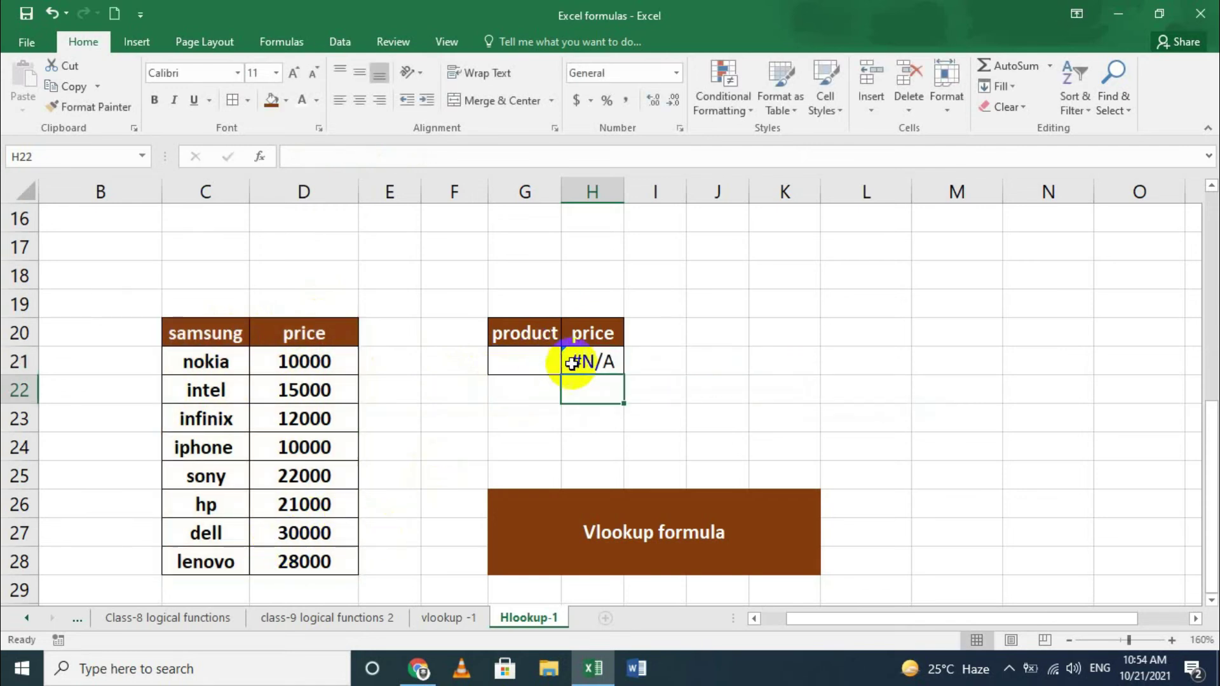
Step: Test the rebuilt VLOOKUP formula by entering nokia and, after it, hp as the product in cell G21
click(541, 362)
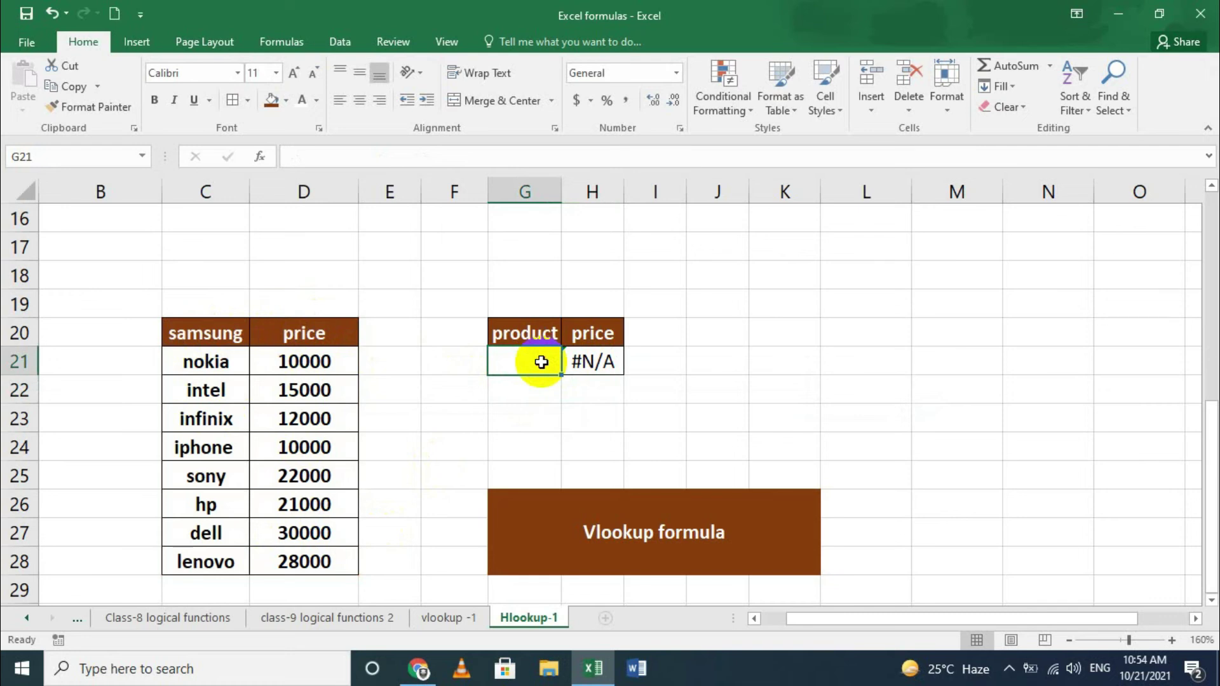
text(nokia)
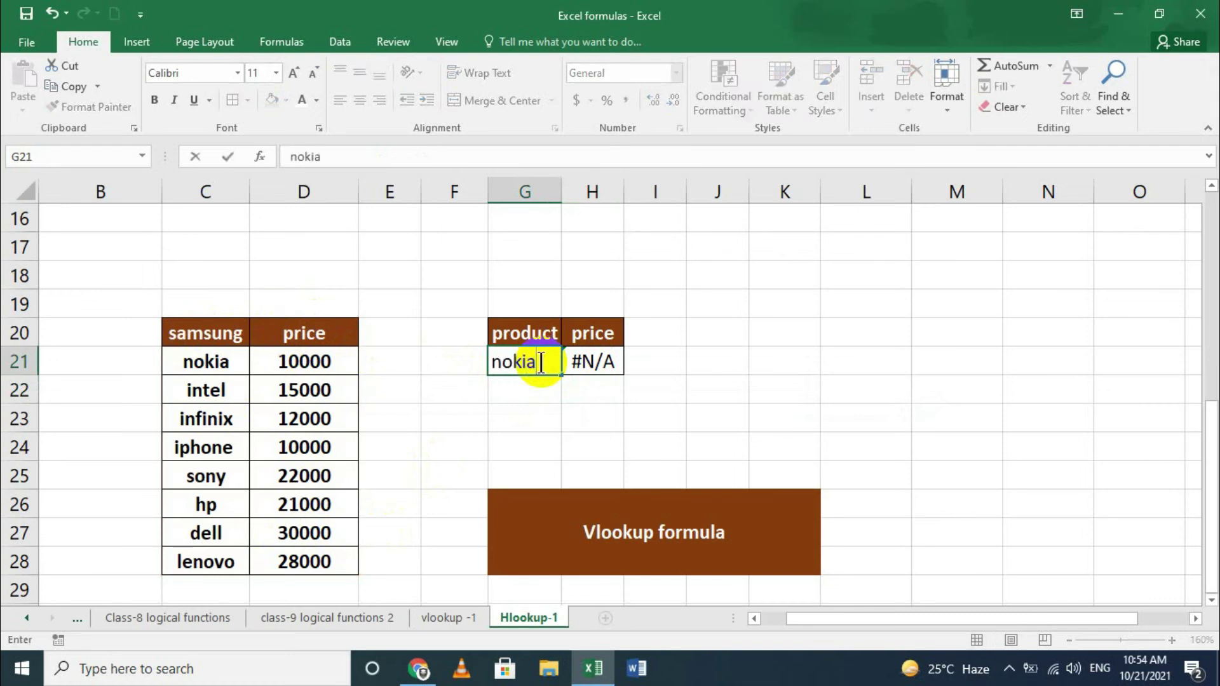
click(591, 394)
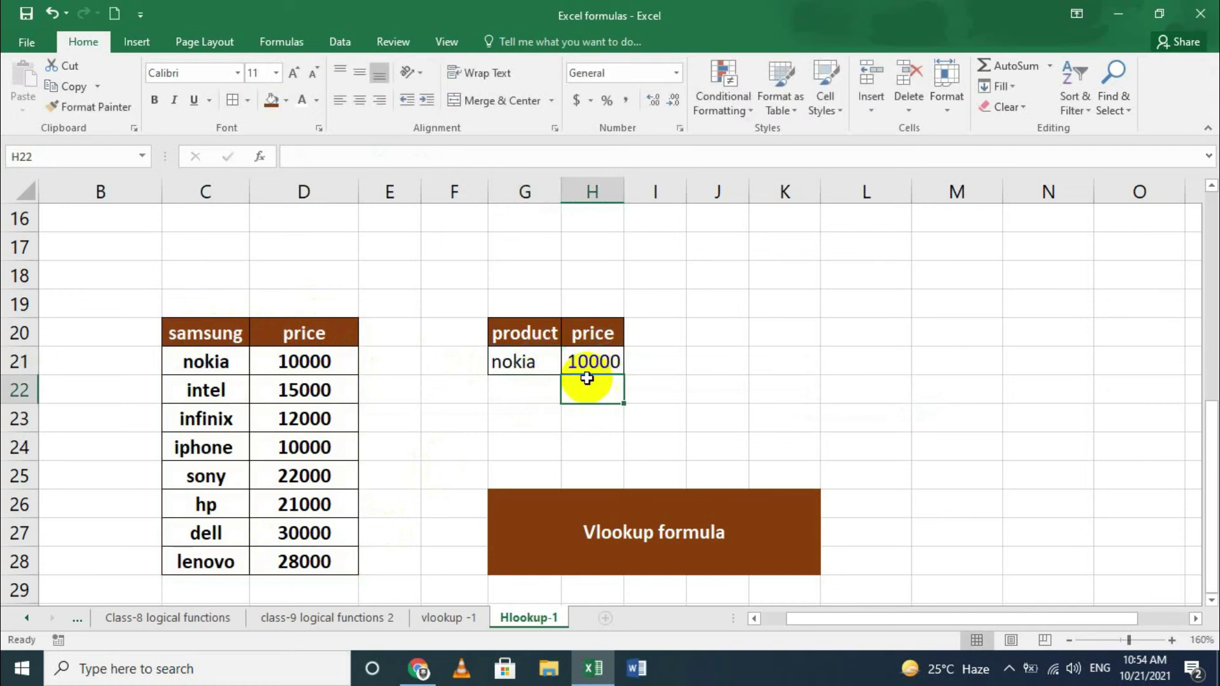
click(544, 358)
text(hp)
click(740, 356)
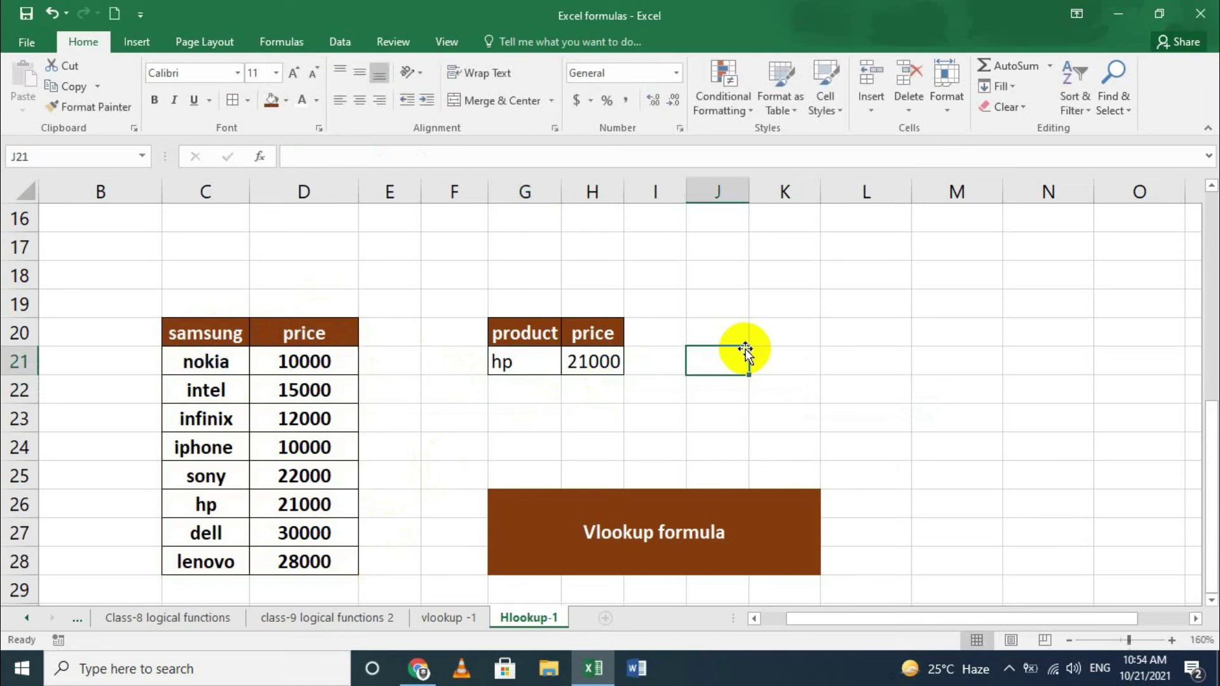
Step: Compare the horizontal table and its Hlookup example with the vertical table and its Vlookup example
scroll(577, 392, up, 5)
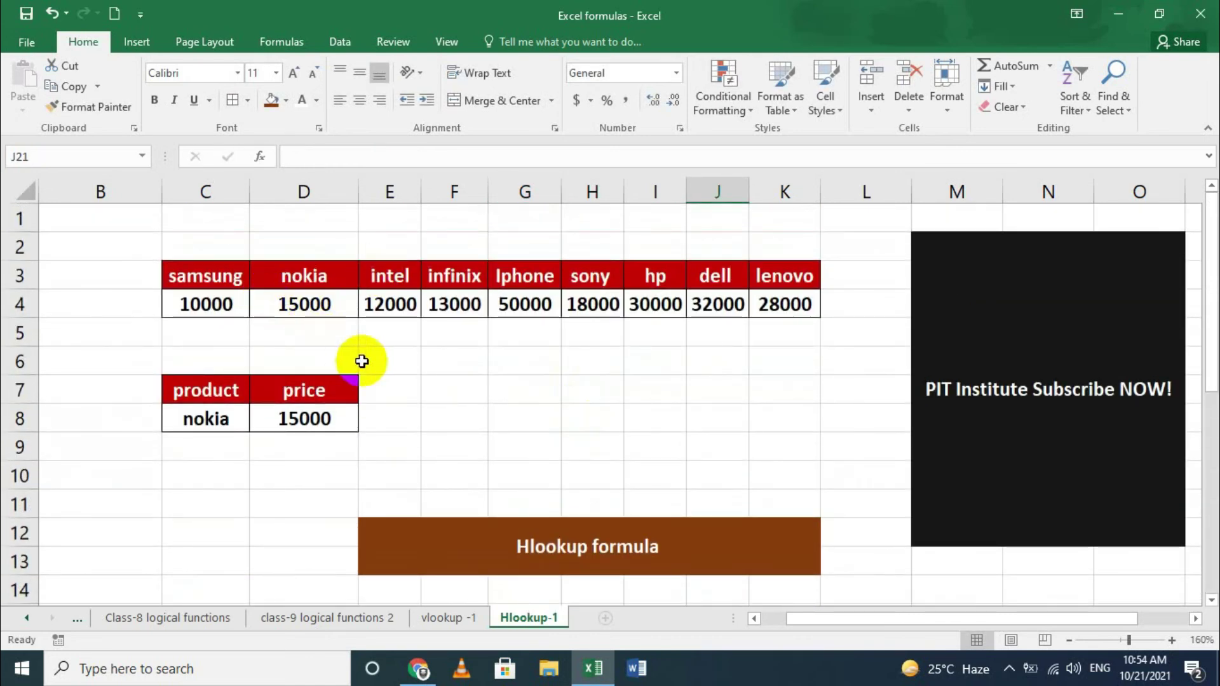
scroll(270, 350, down, 5)
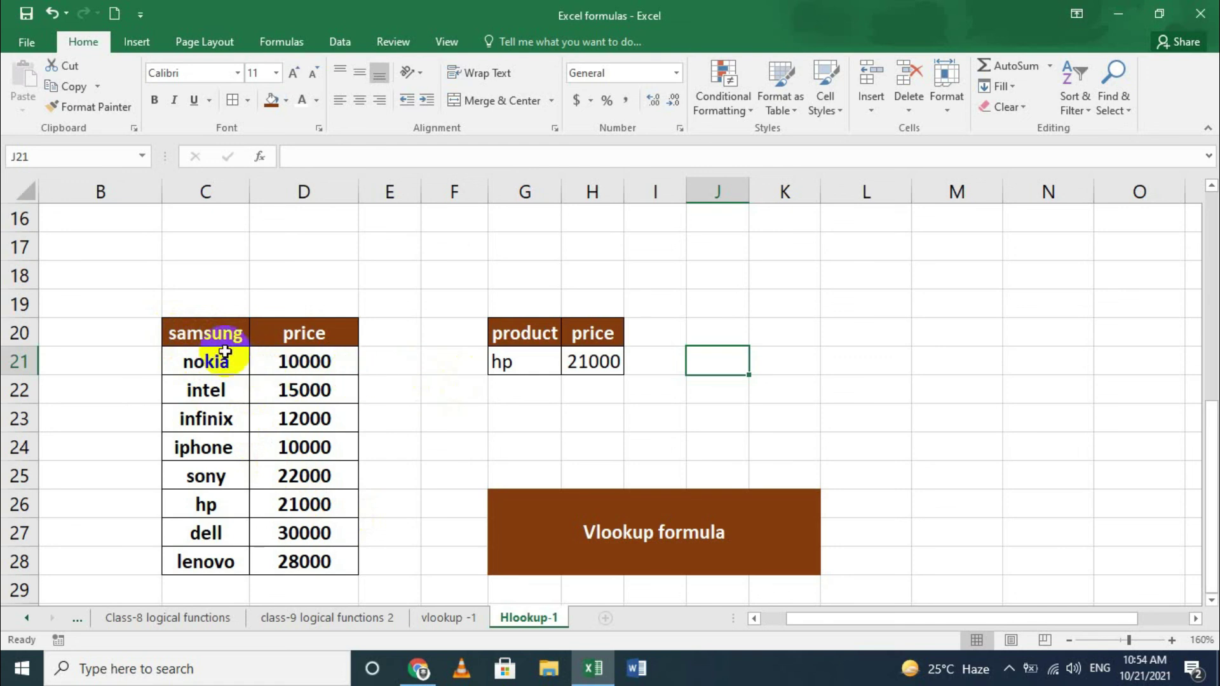
scroll(197, 464, up, 5)
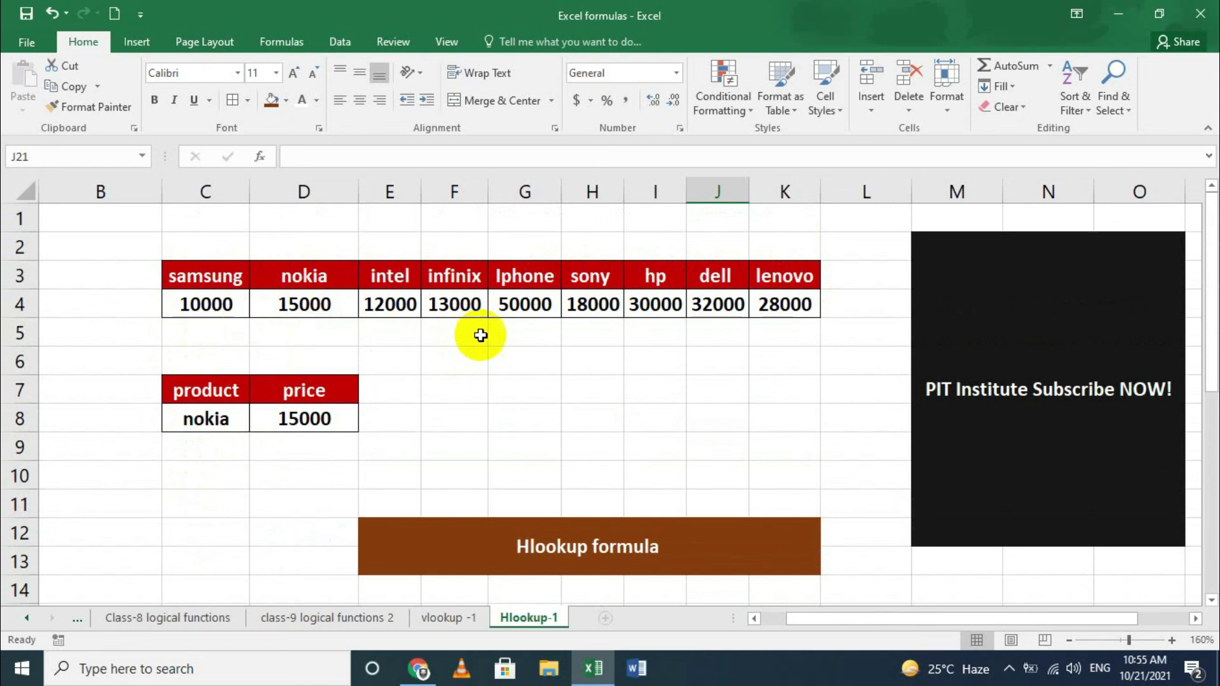
scroll(481, 336, down, 6)
scroll(778, 381, up, 4)
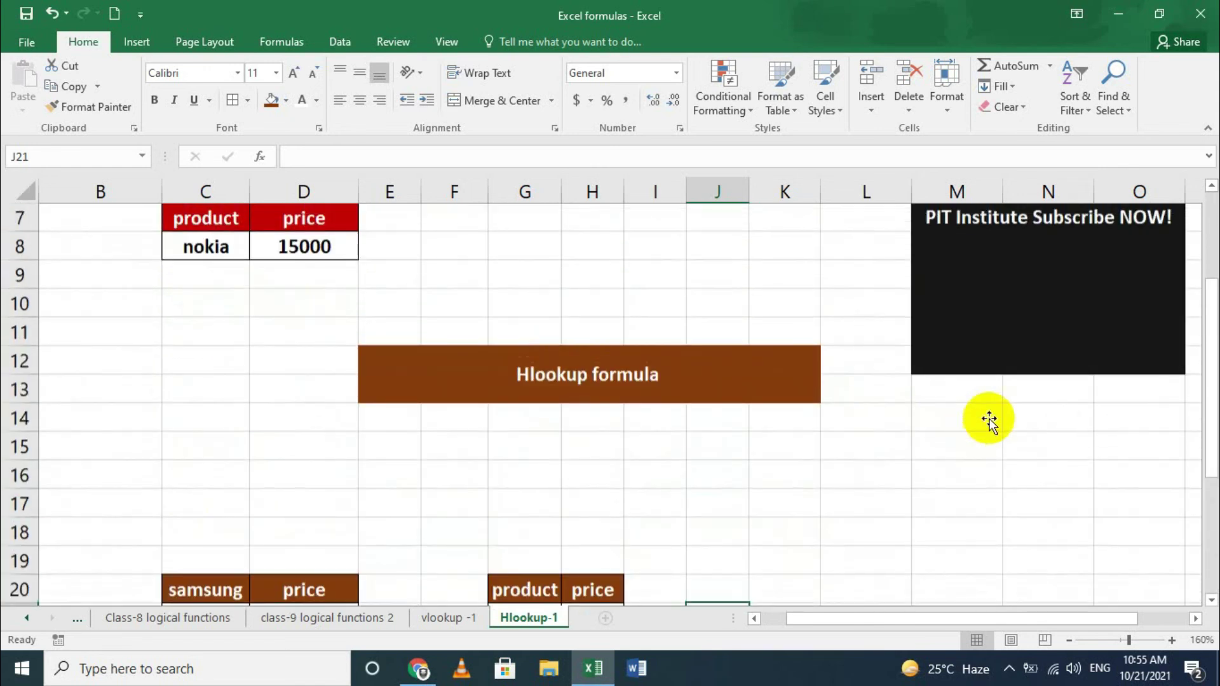
scroll(989, 421, up, 2)
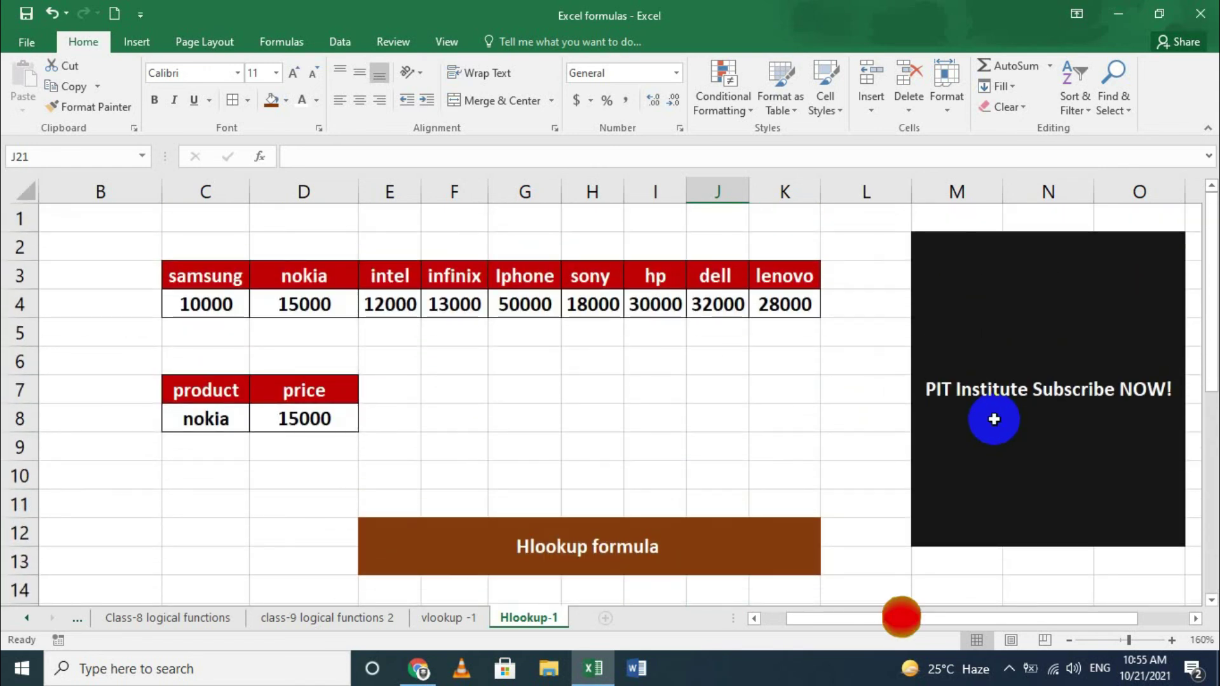